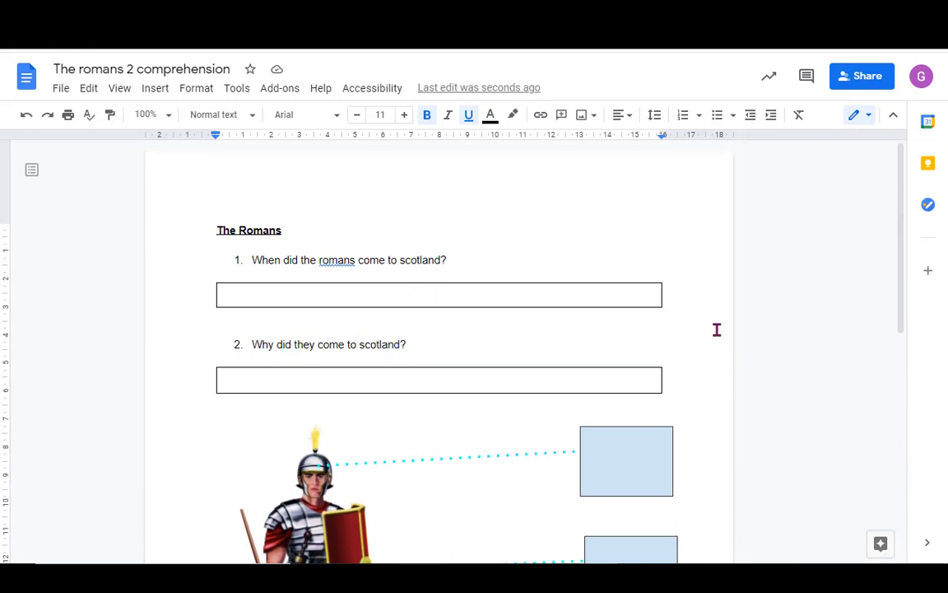
Step: Correct "romans" to "Romans" in question 1 and add a blank line above the soldier picture
click(322, 260)
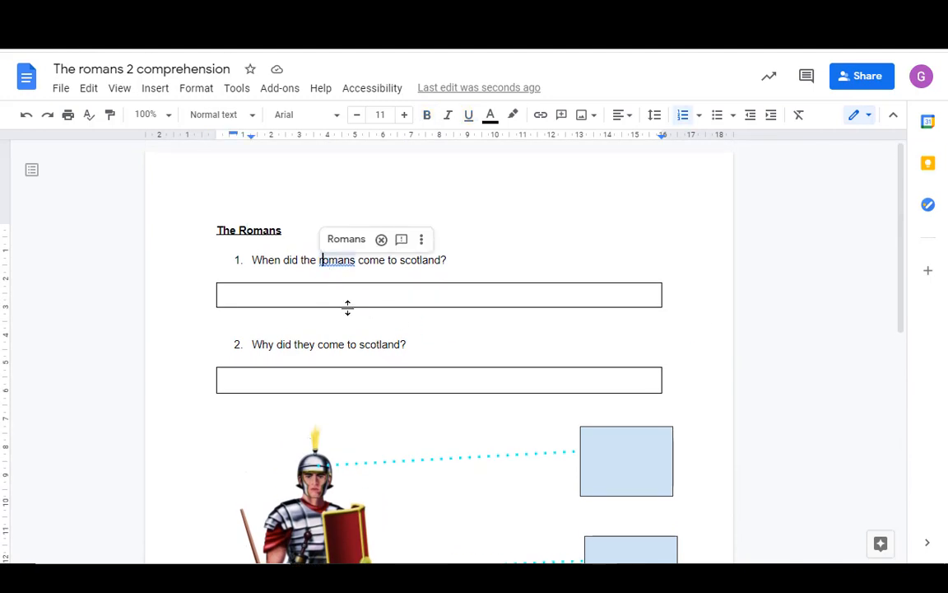
click(346, 240)
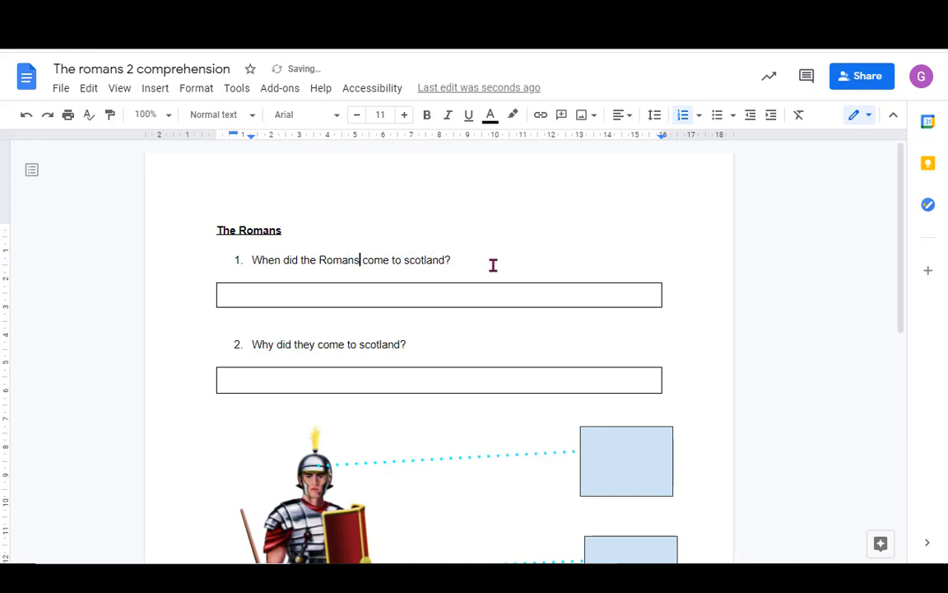
click(420, 413)
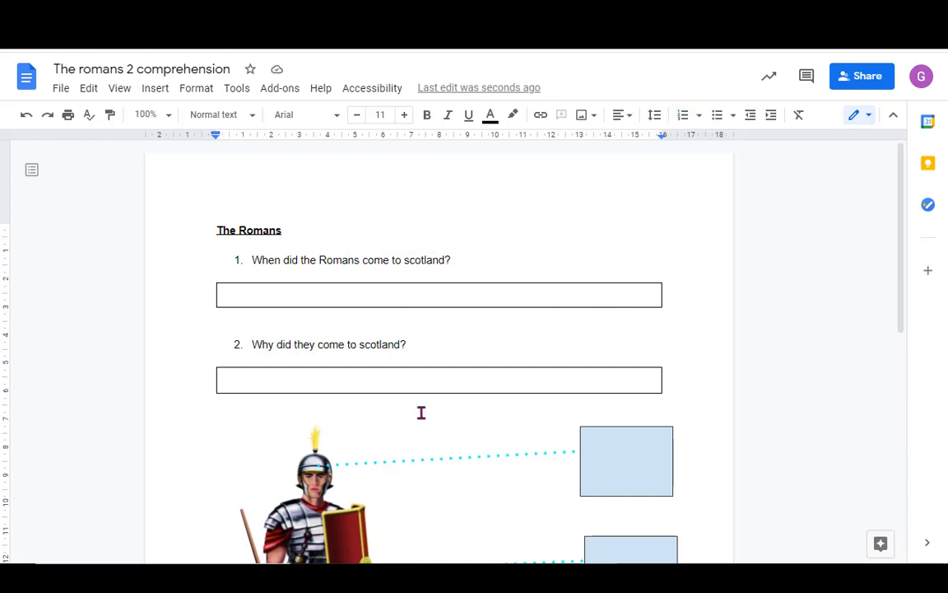
key(Return)
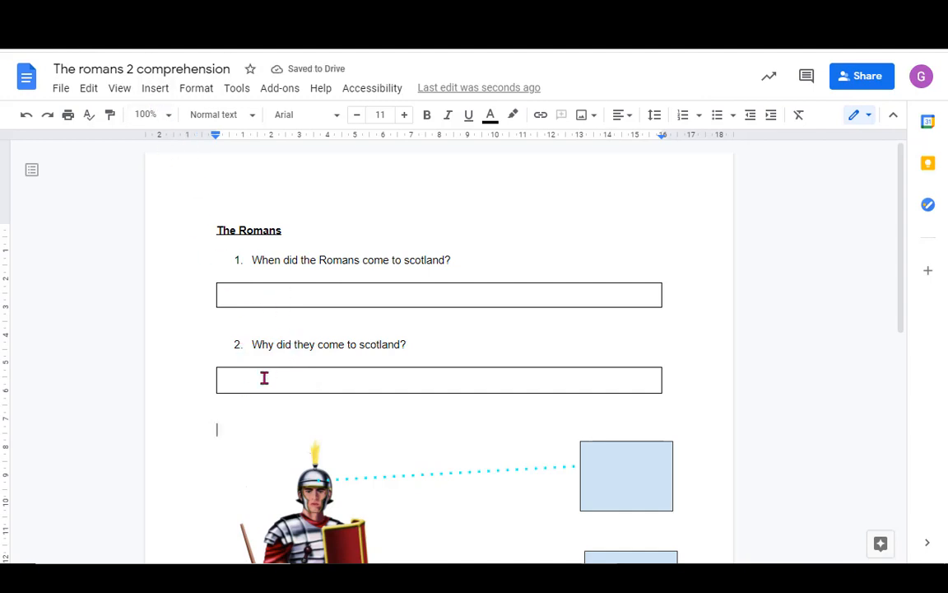
triple_click(274, 289)
key(BackSpace)
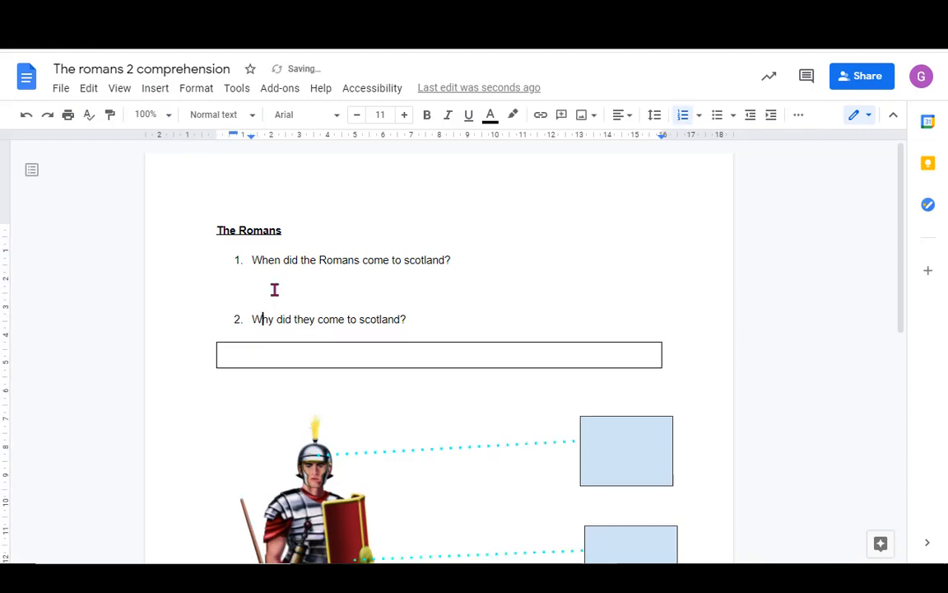
key(ctrl+z)
Step: Add an extra line inside the answer boxes under questions 1 and 2
click(323, 295)
key(Return)
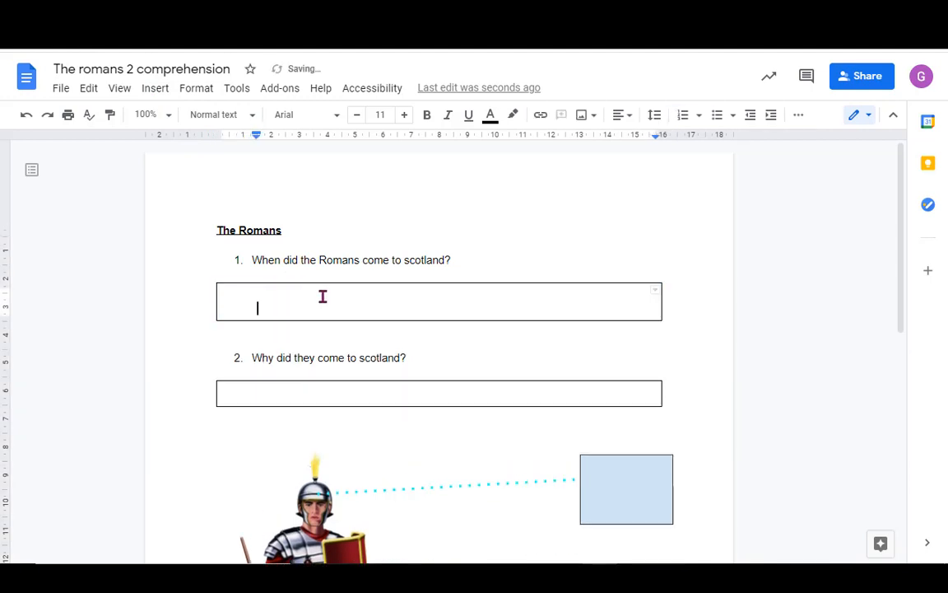
click(656, 291)
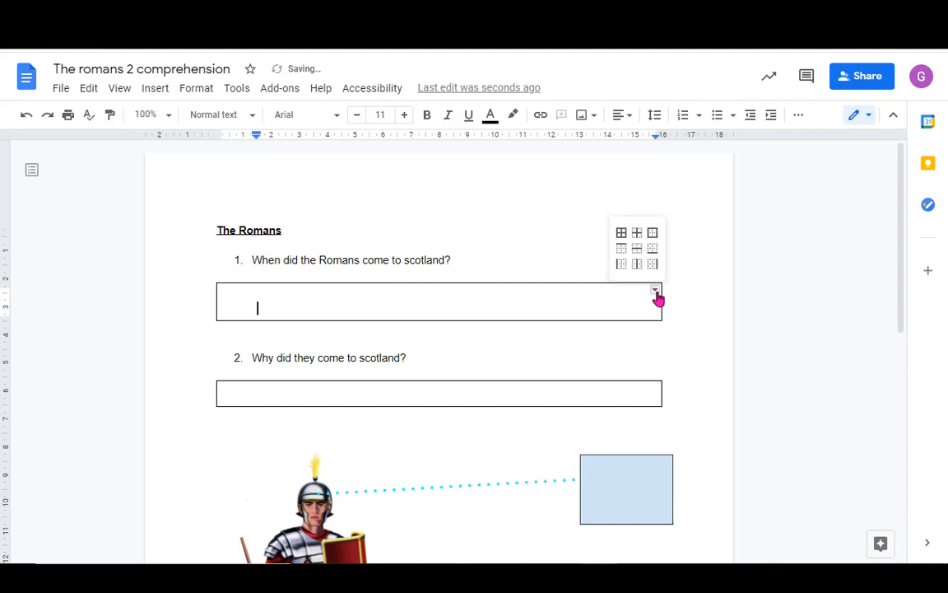
click(676, 307)
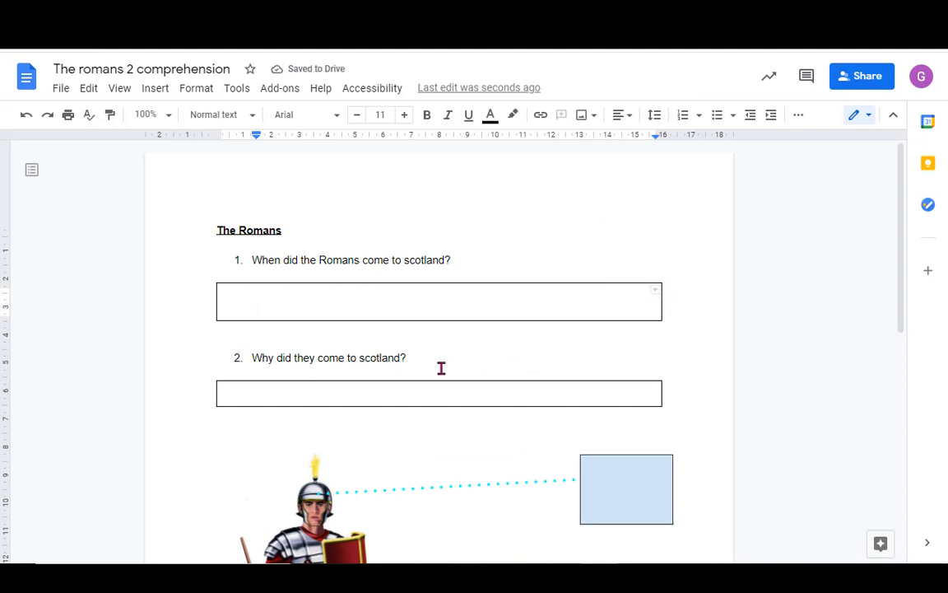
click(344, 395)
key(Return)
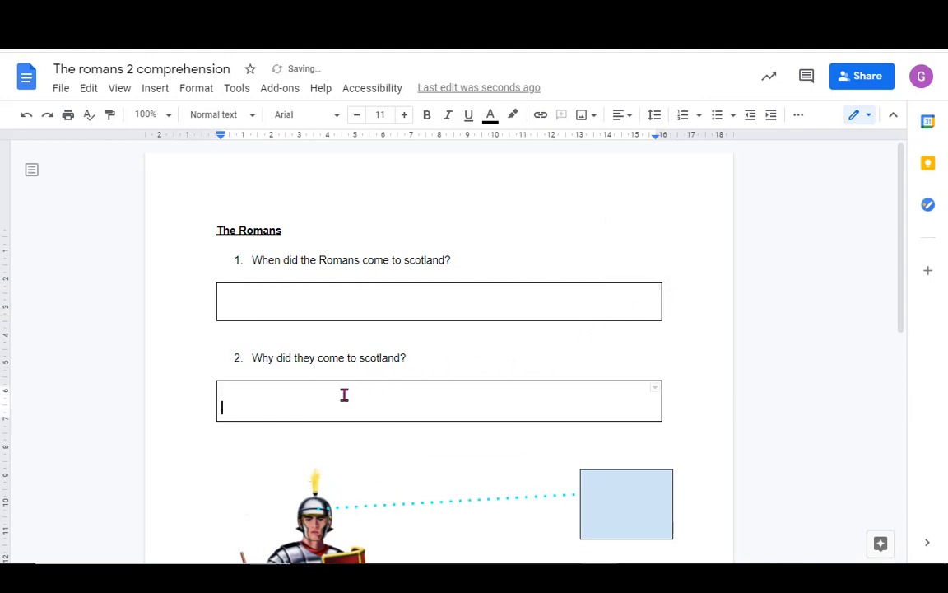
Step: Undo the recent edits back to an unnumbered "Why did the Romans come to Scotland?" line without an answer box below it
click(262, 394)
drag(423, 358, 267, 357)
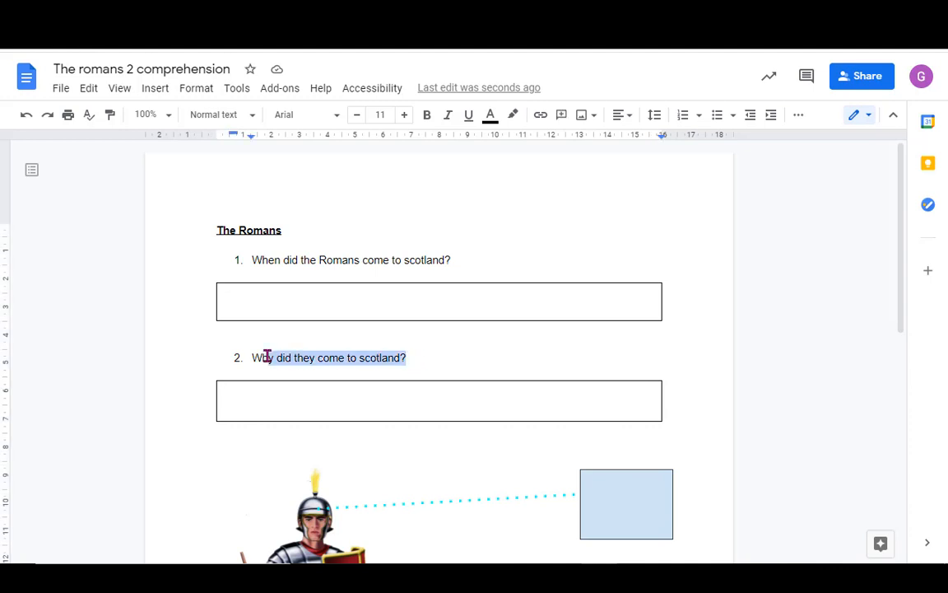
click(326, 399)
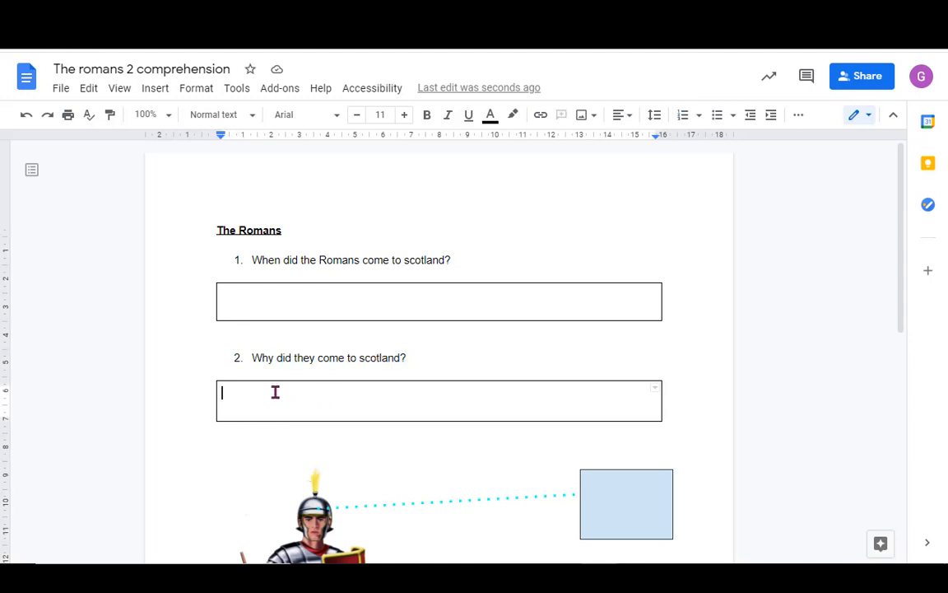
click(365, 358)
key(ctrl+z)
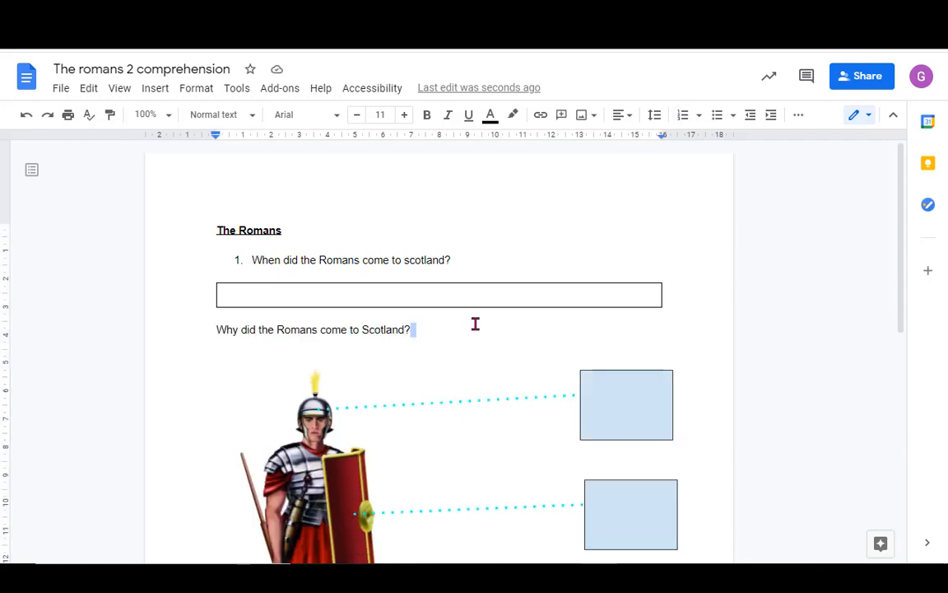
Step: Format the line "Why did the Romans come to Scotland?" as a numbered list in the 1., a., i. style
drag(457, 323, 214, 330)
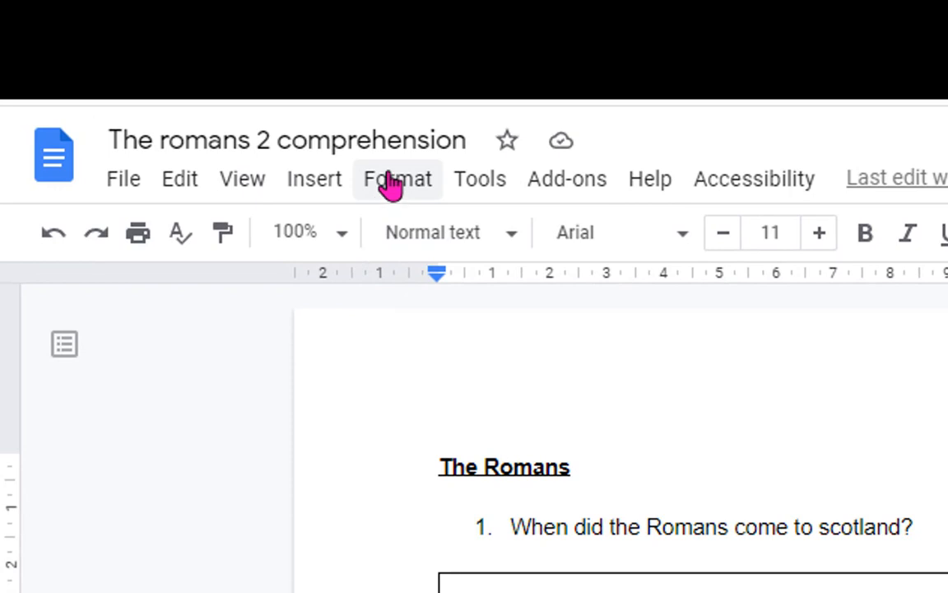
click(391, 185)
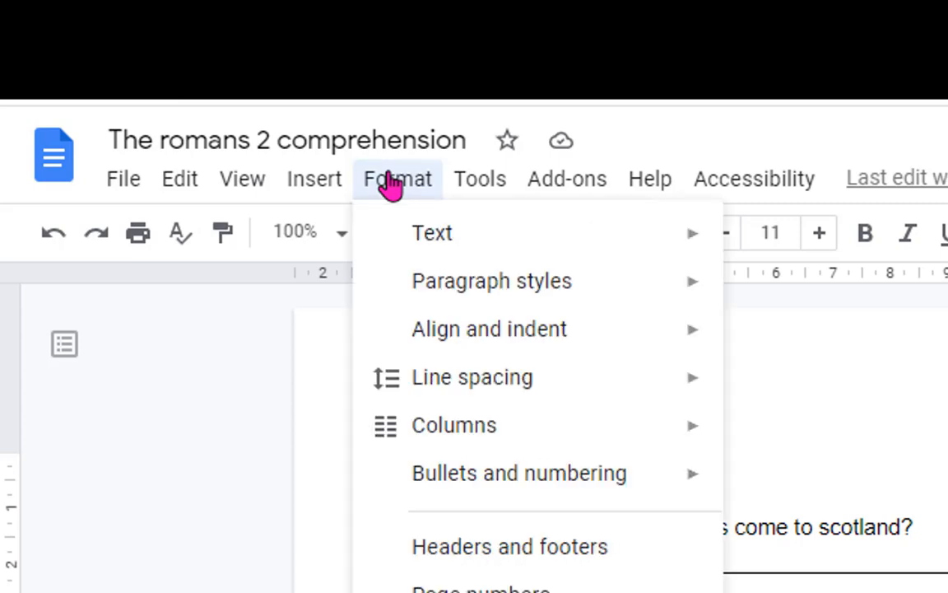
mouse_move(551, 462)
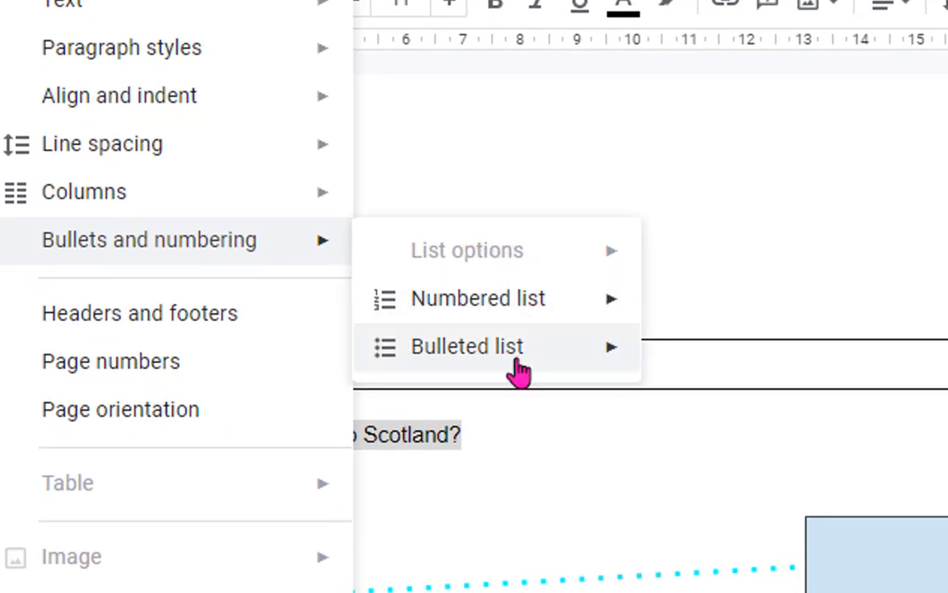
mouse_move(552, 302)
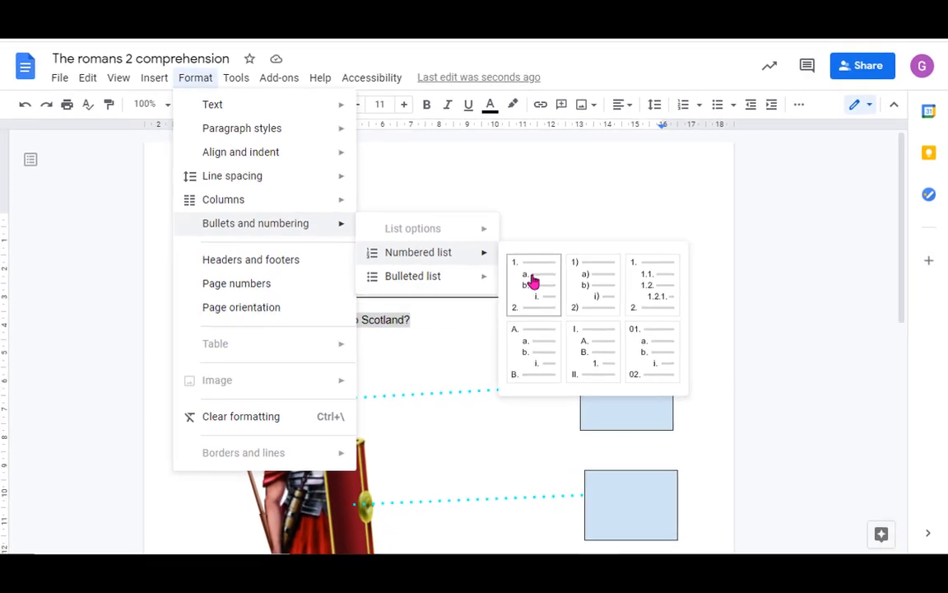
click(513, 296)
key(End)
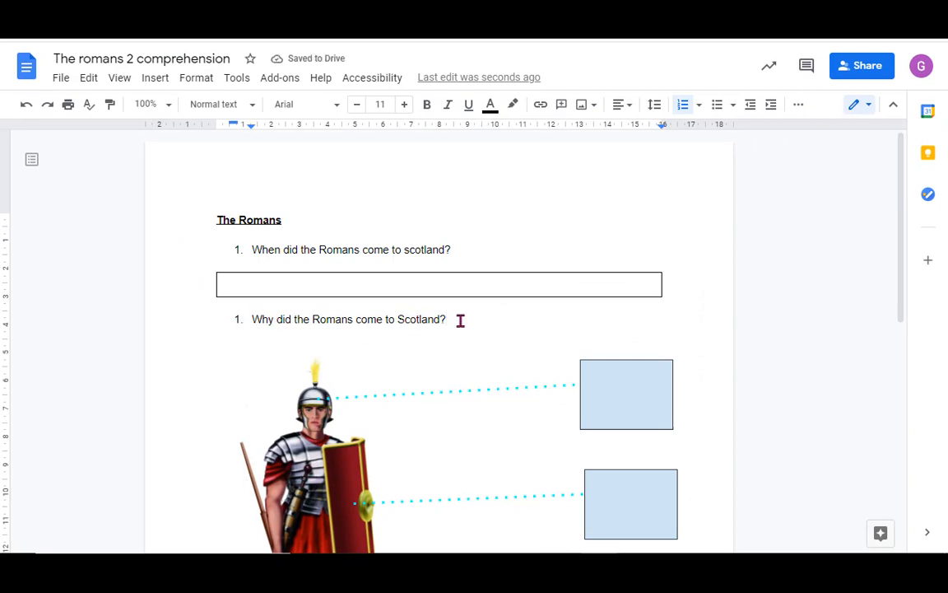
Step: Reapply numbering across both questions so that the second one continues the list as number 2
drag(460, 320, 235, 319)
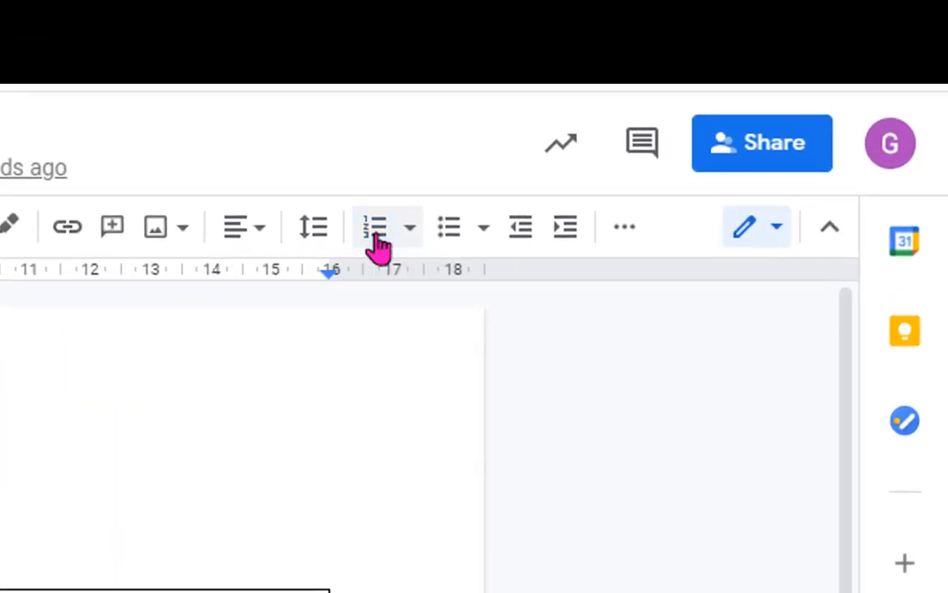
click(377, 234)
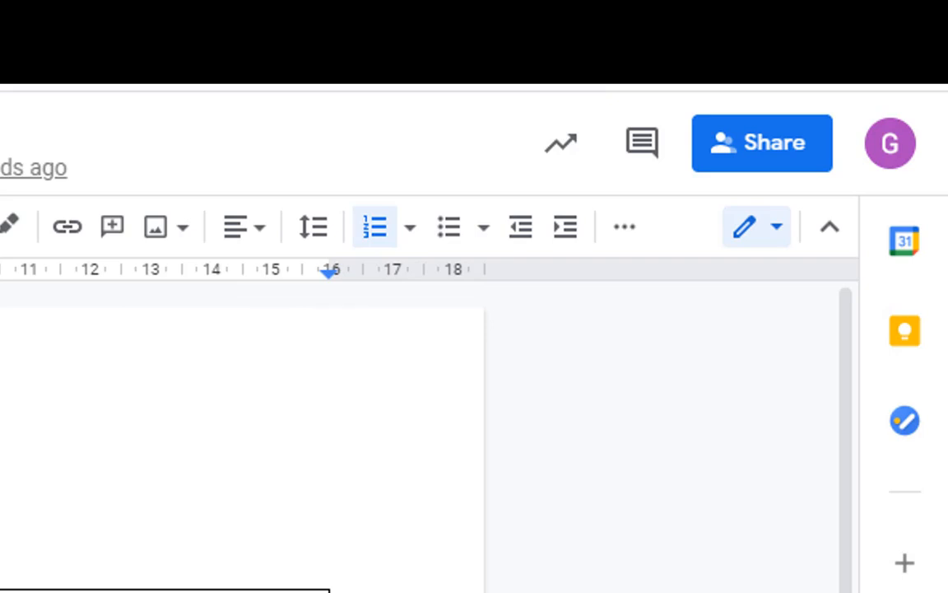
drag(447, 319, 233, 254)
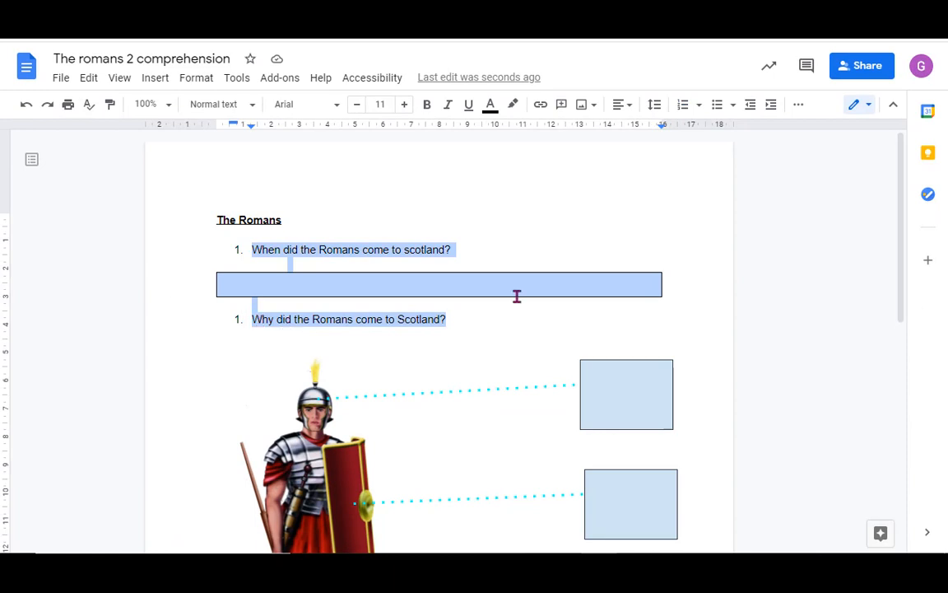
click(492, 251)
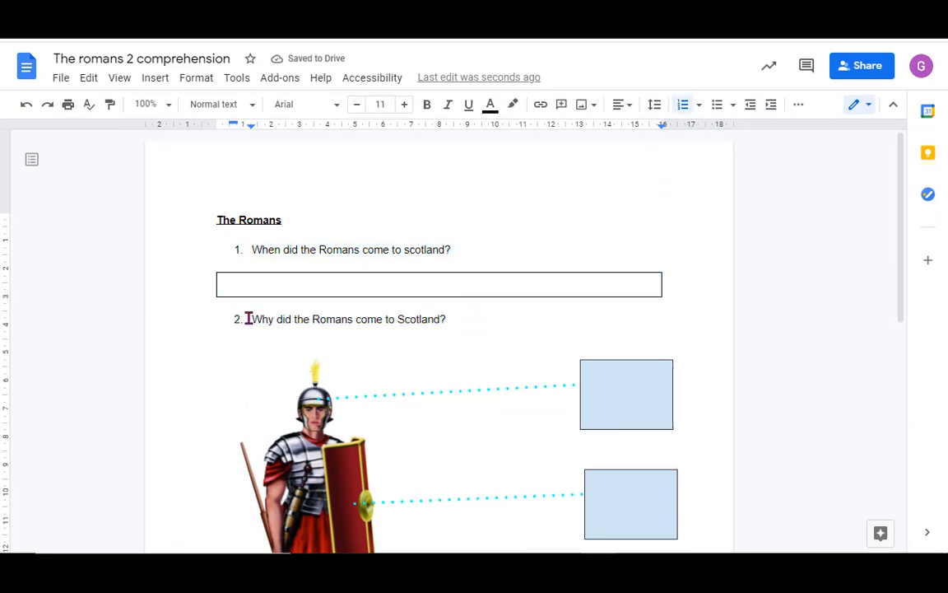
Step: Delete the answer box between the two questions and remove the list numbering from both of them
drag(252, 318, 201, 287)
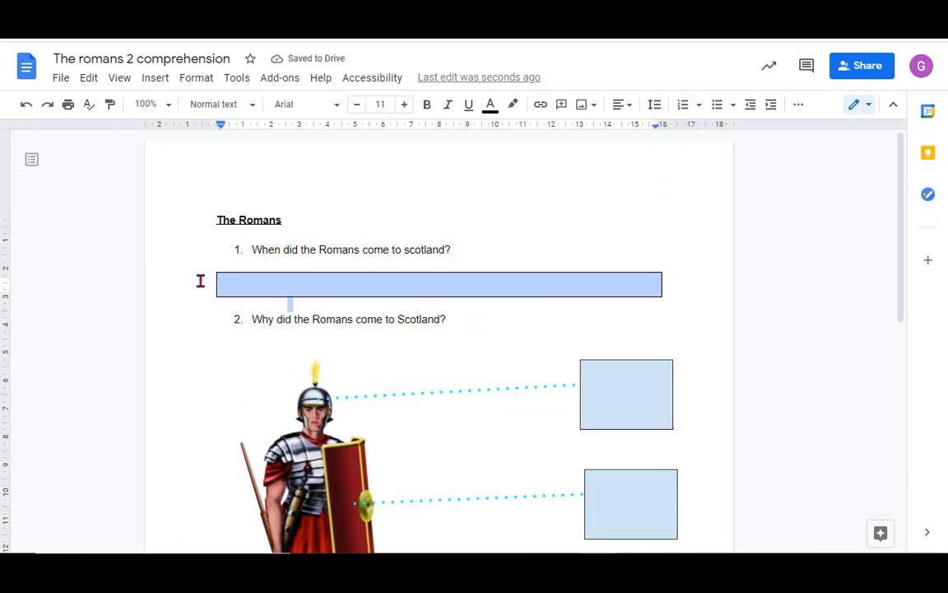
key(BackSpace)
key(BackSpace)
key(BackSpace)
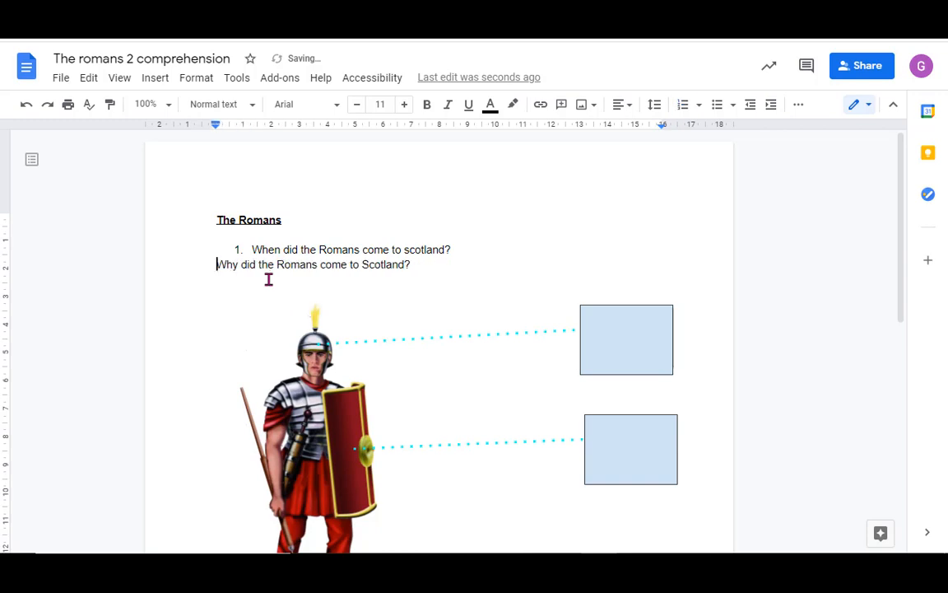
click(250, 255)
key(BackSpace)
key(BackSpace)
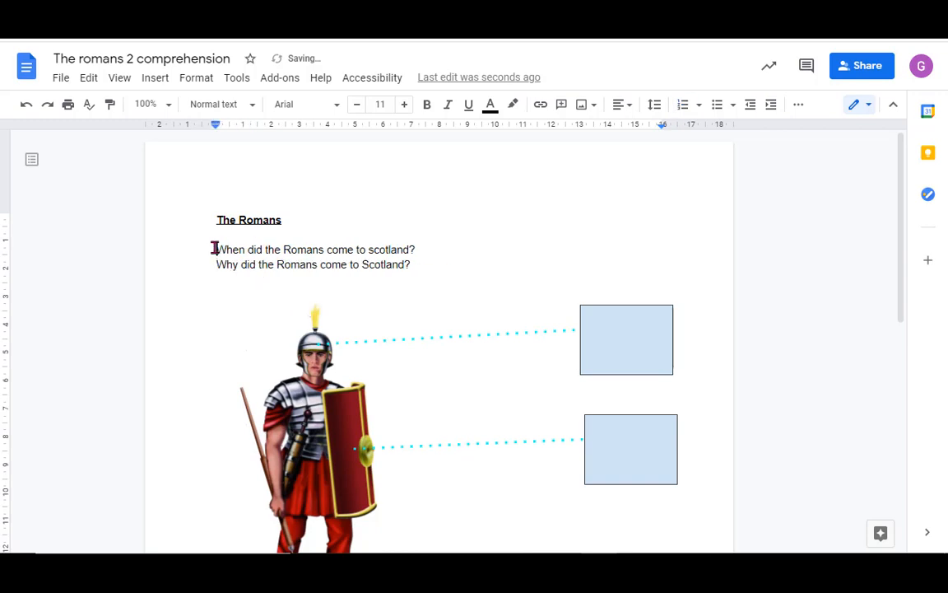
Step: Add the question "When did they leave?" on a new third line and format all three questions as one numbered list
click(421, 266)
key(Return)
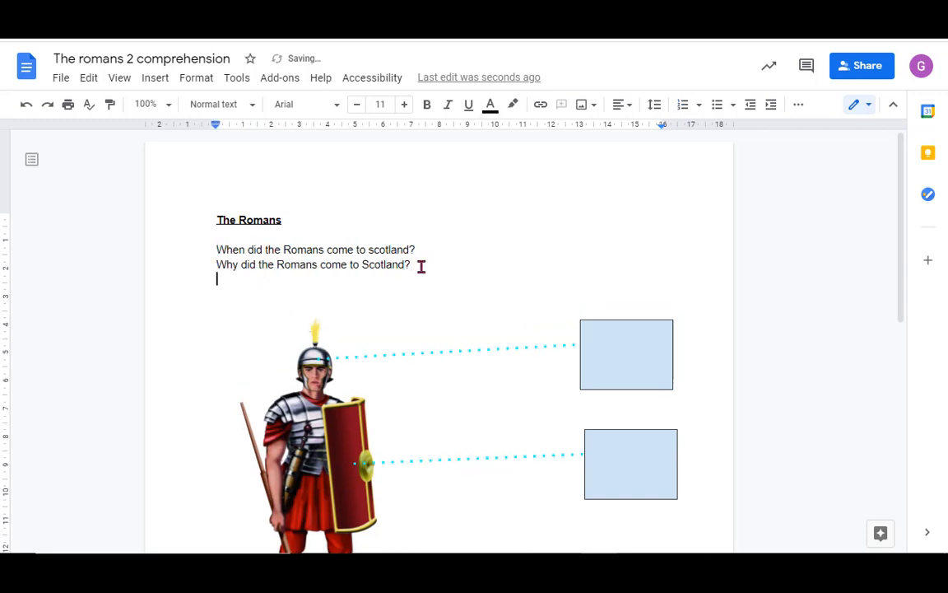
text(When did they leave?)
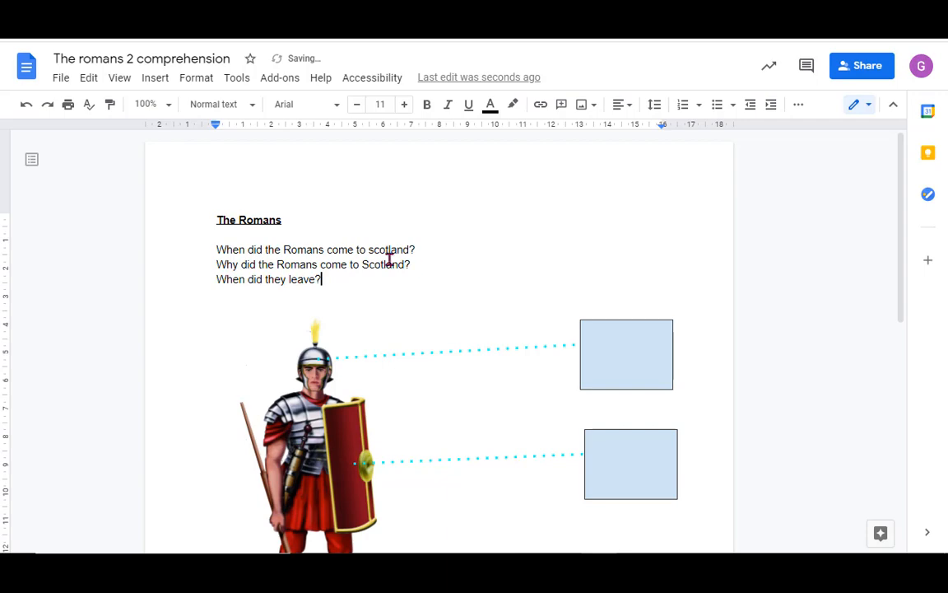
drag(358, 279, 212, 253)
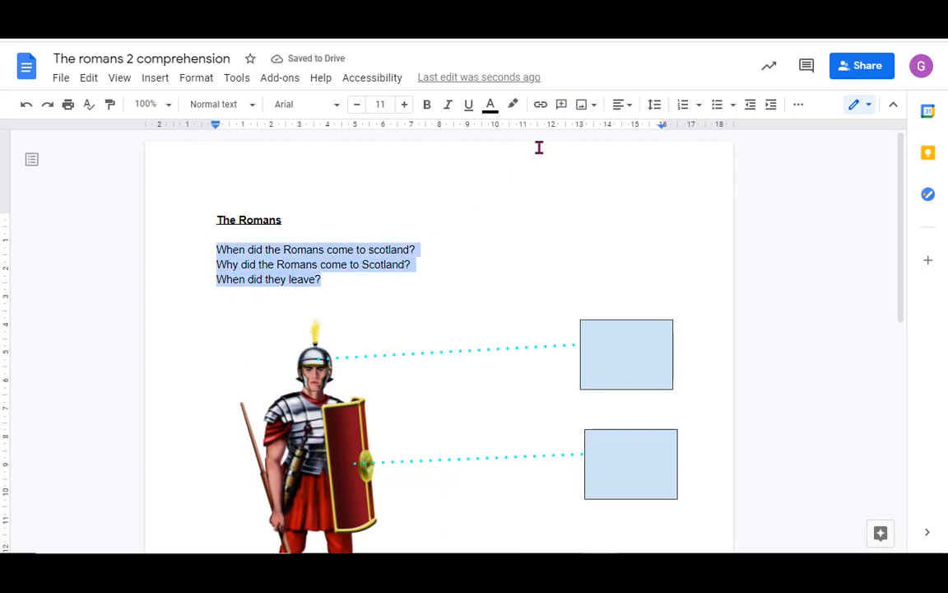
click(683, 103)
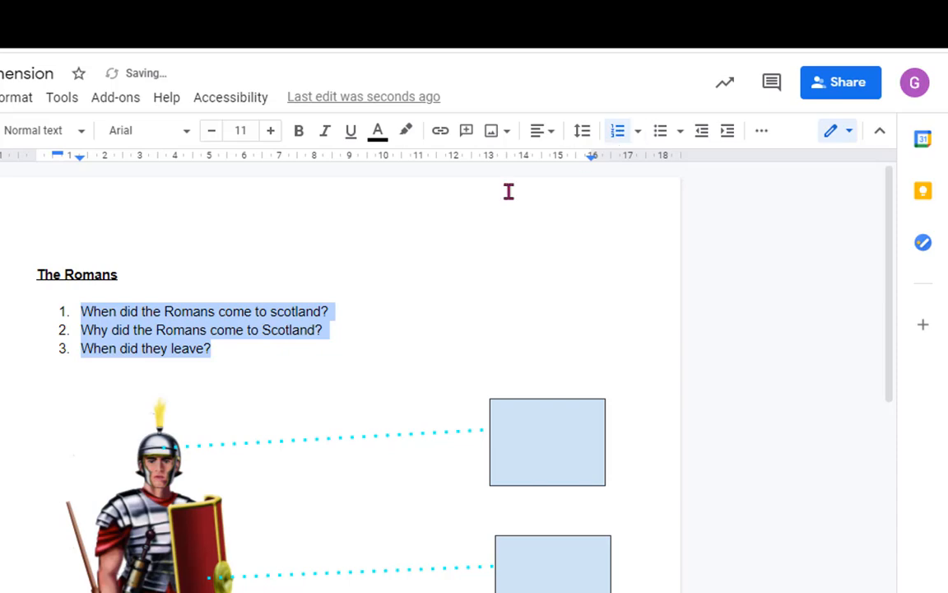
Step: Insert a blank unnumbered line after each of the three questions, keeping the numbering continuous from 1 to 3
click(342, 309)
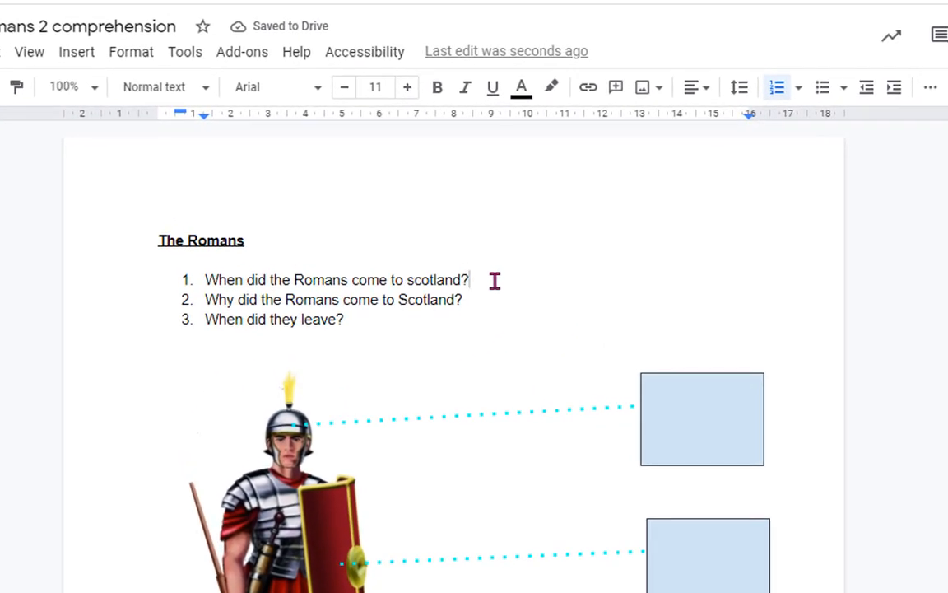
key(Return)
key(Return)
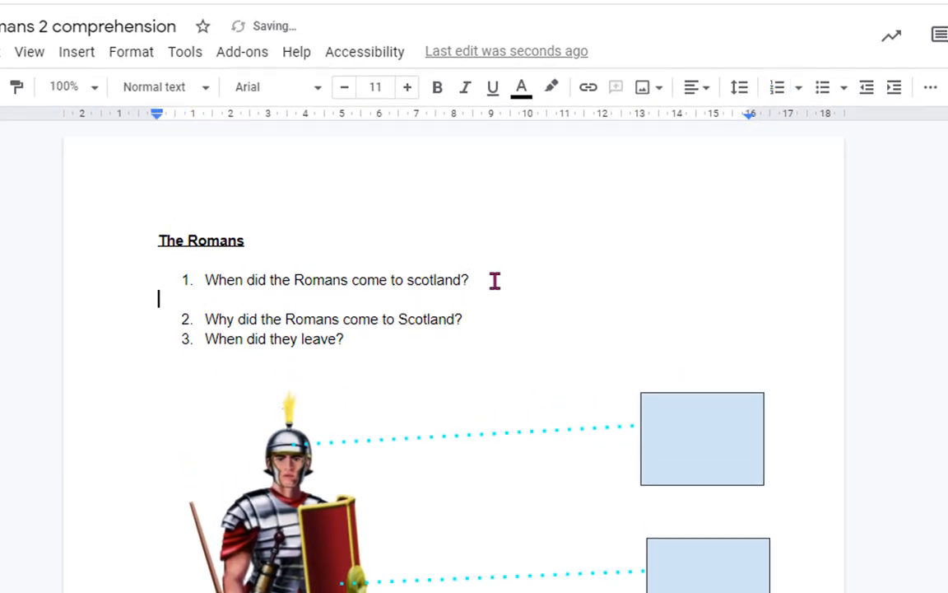
click(492, 316)
key(Return)
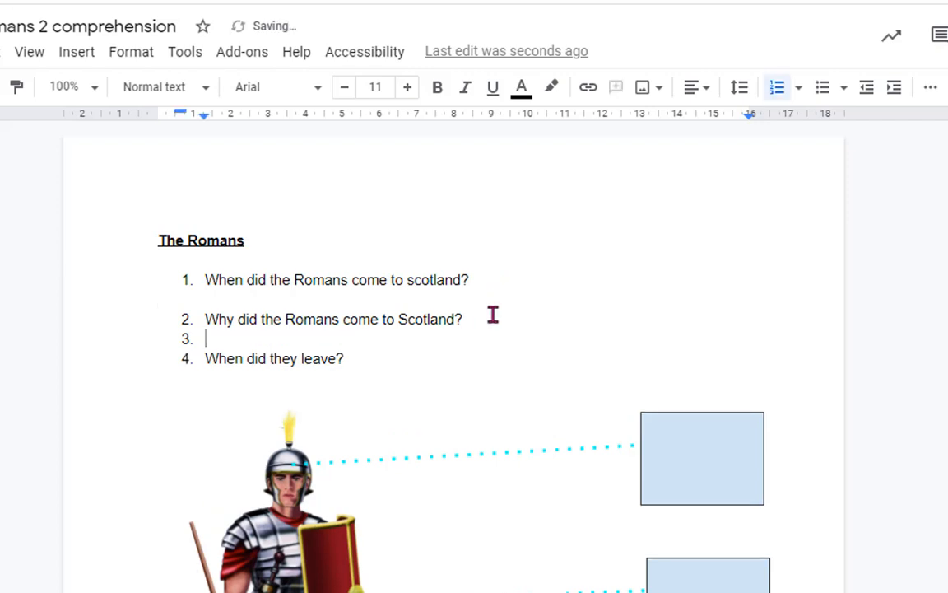
key(Return)
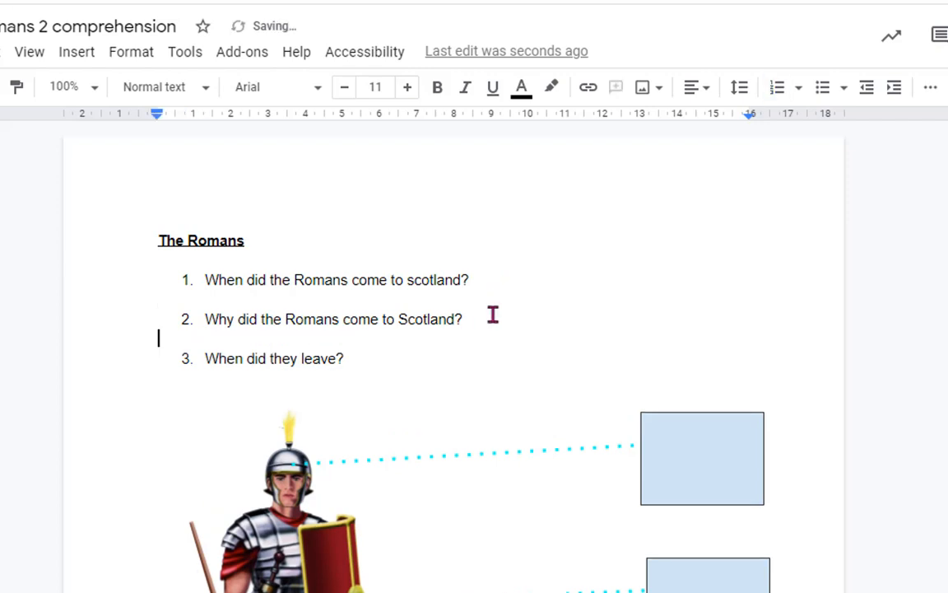
click(391, 353)
key(Return)
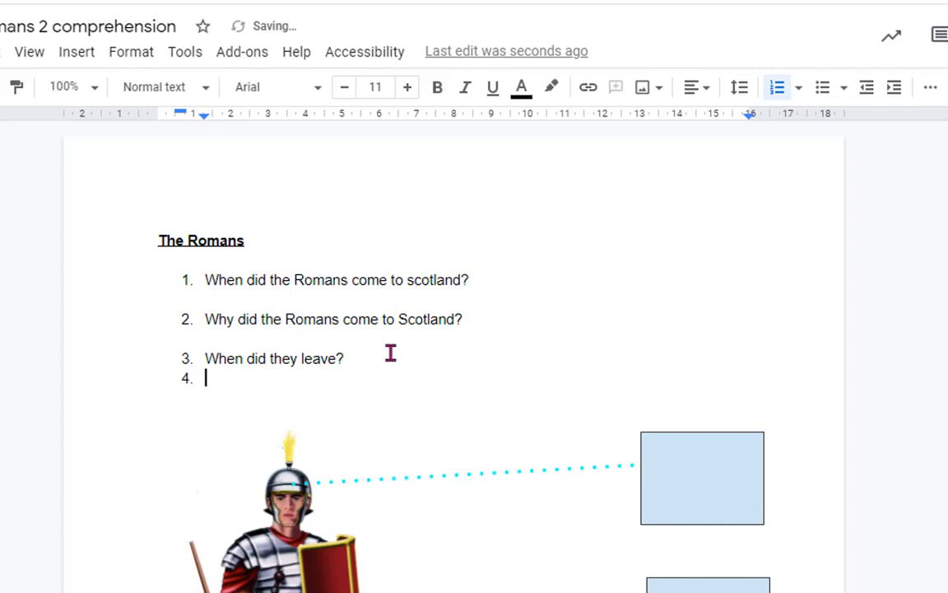
key(Return)
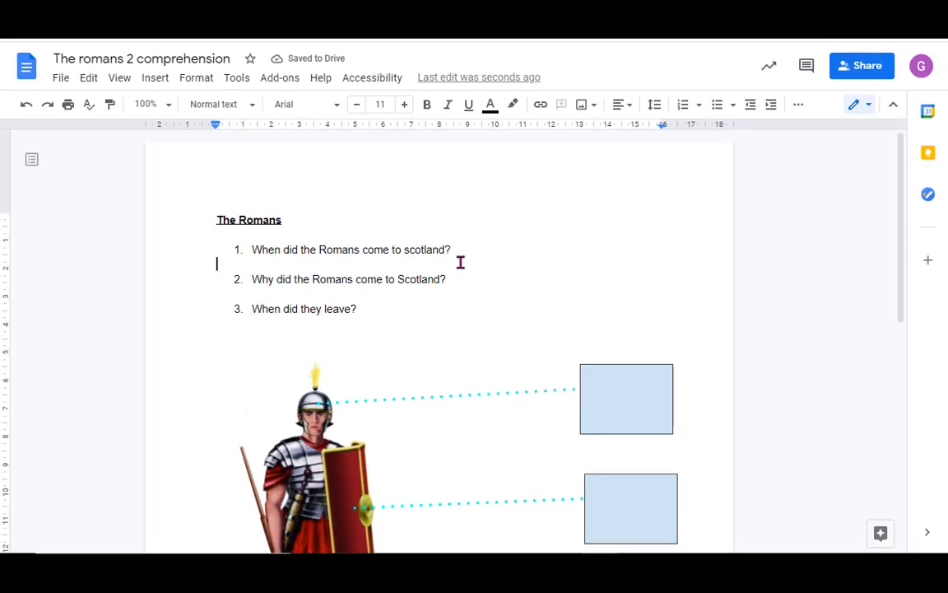
Step: Try a 3 x 3 table beneath the first question and undo its insertion
click(155, 77)
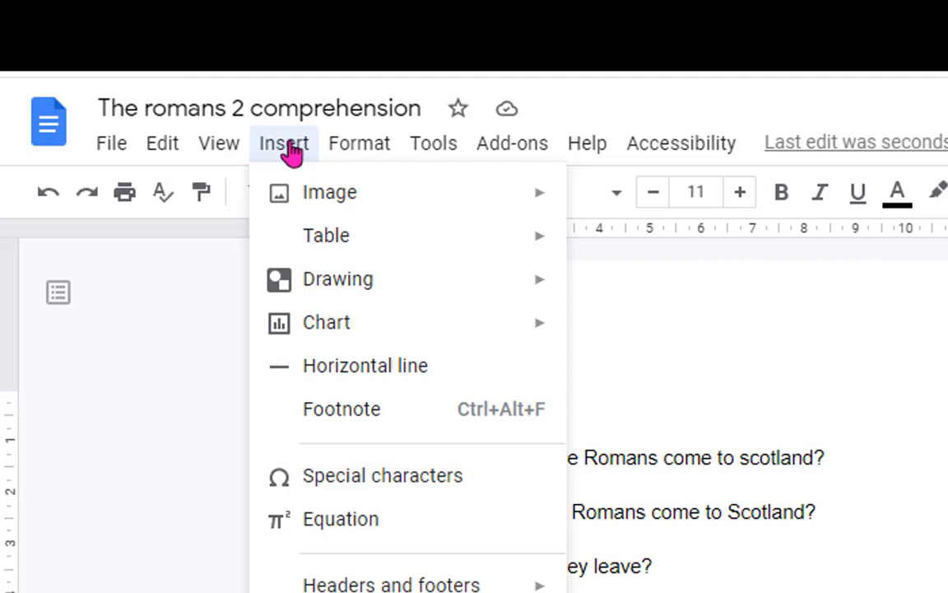
mouse_move(335, 240)
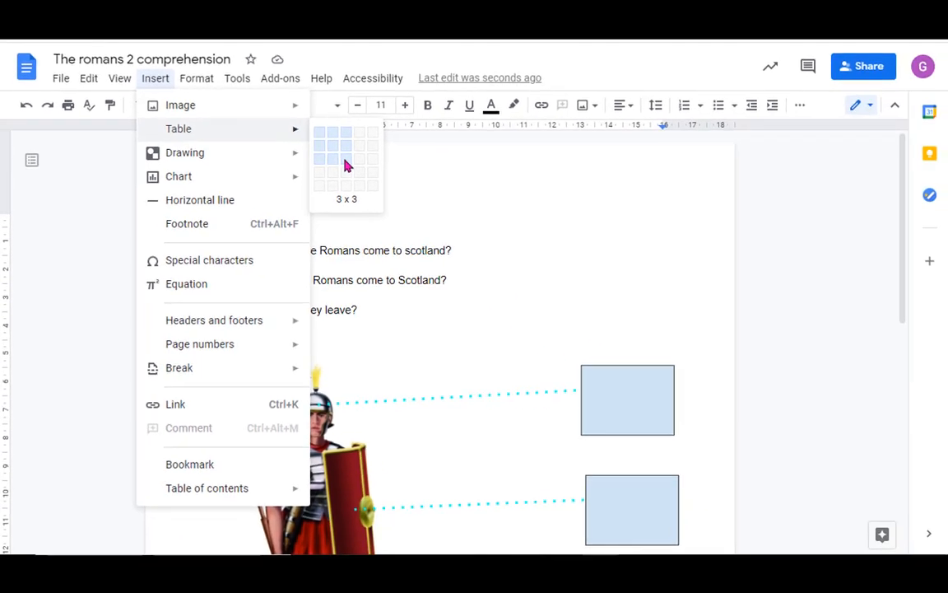
click(346, 165)
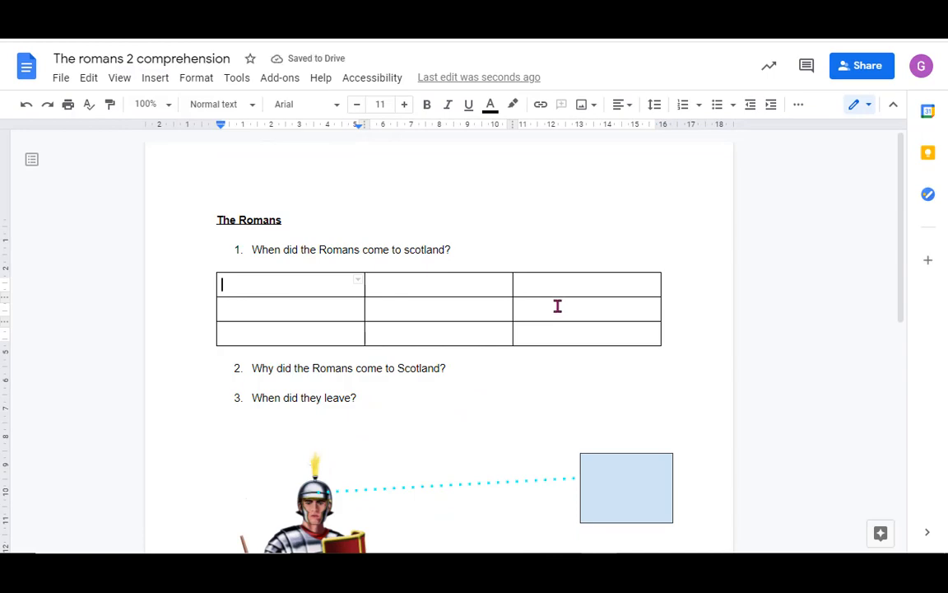
key(ctrl+z)
Step: Insert a 1 x 1 table beneath question 1 as a two-line answer box containing "Type your answer here"
click(155, 77)
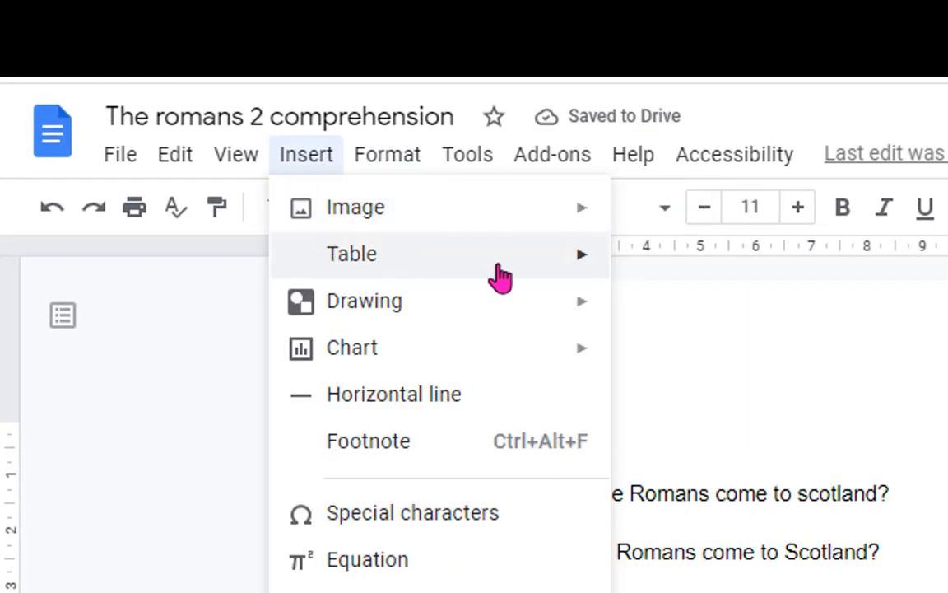
mouse_move(501, 276)
click(626, 267)
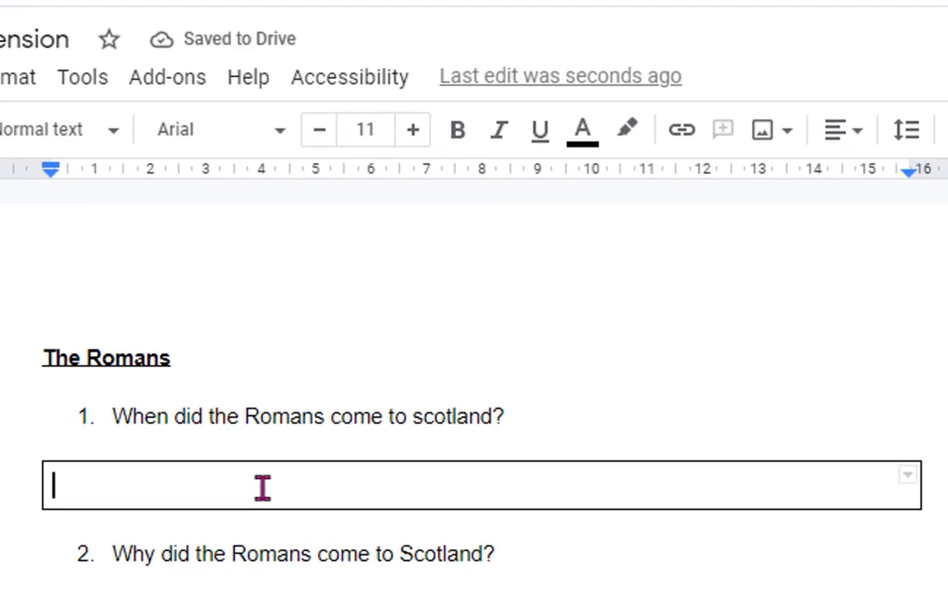
key(Return)
click(251, 485)
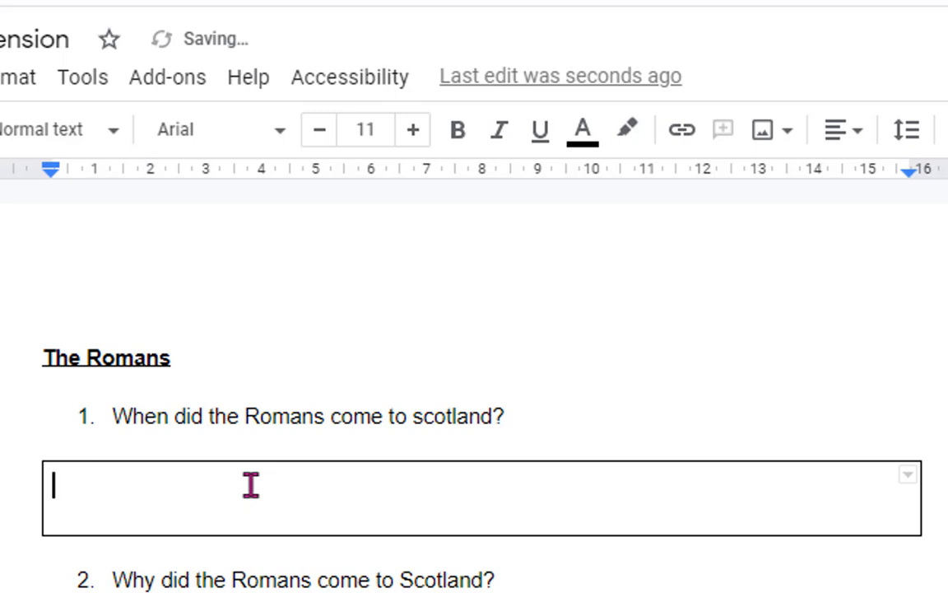
text(type your answer here)
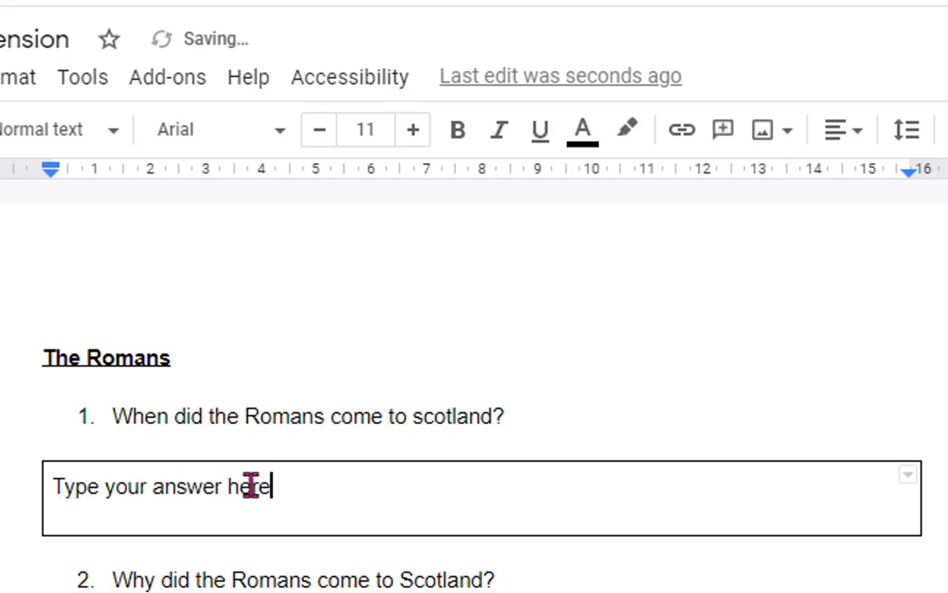
Step: Format the "Type your answer here" prompt in the answer box as italic dark grey text
drag(299, 485, 55, 486)
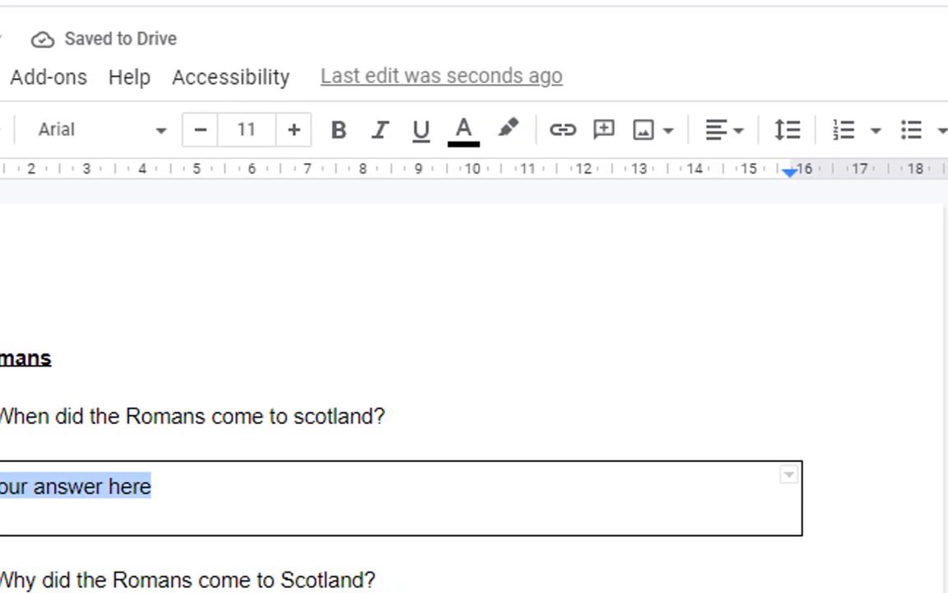
key(ctrl+i)
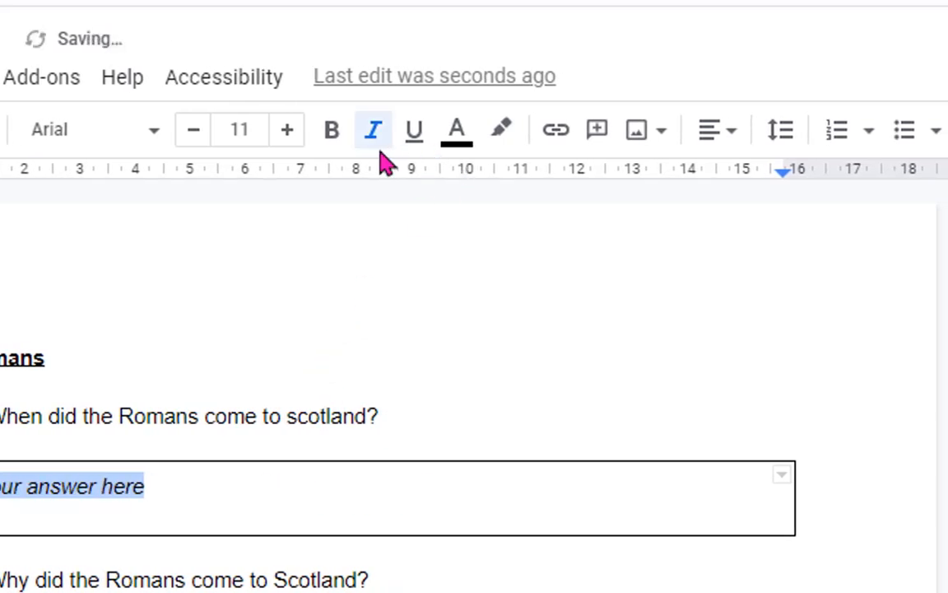
click(458, 145)
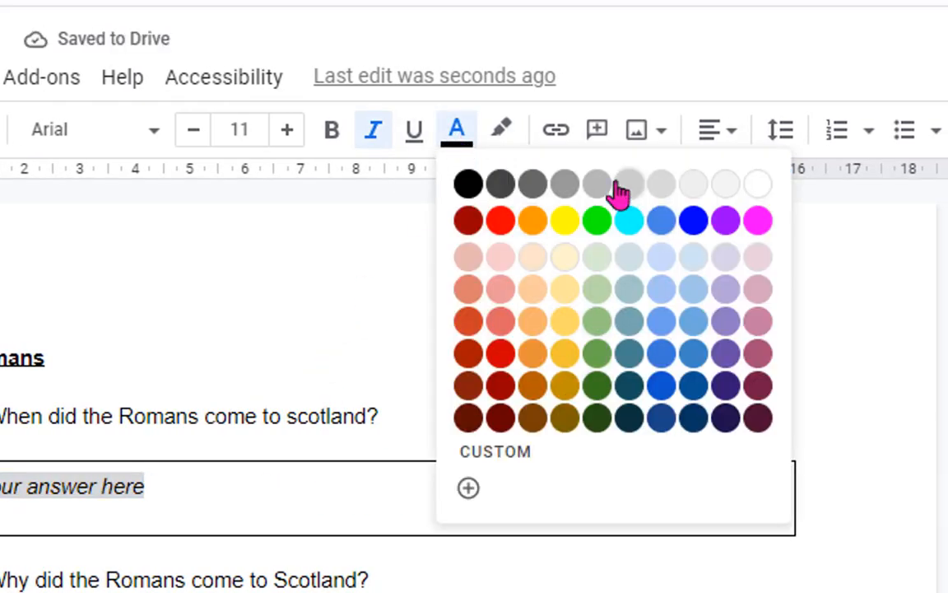
click(623, 186)
click(459, 131)
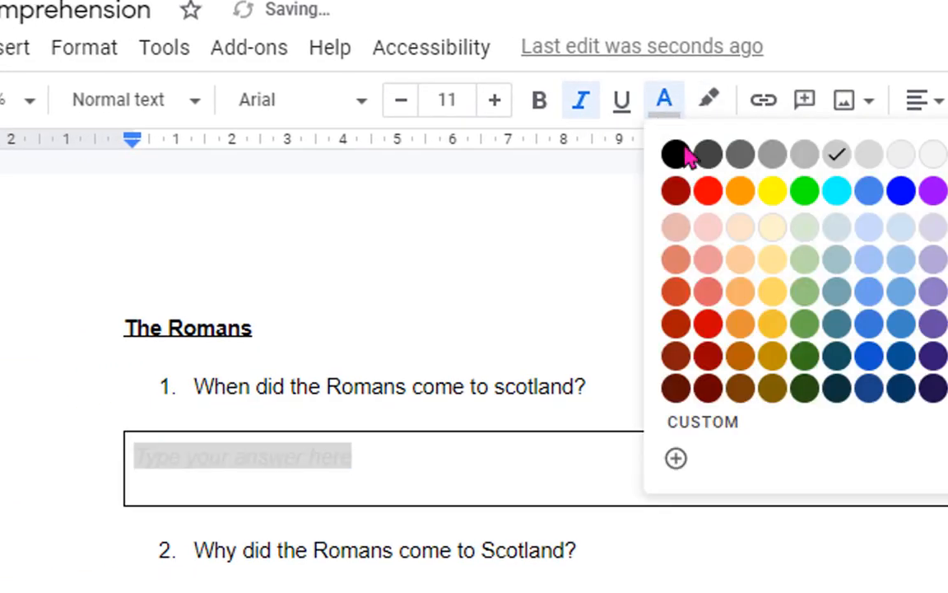
click(740, 154)
click(815, 453)
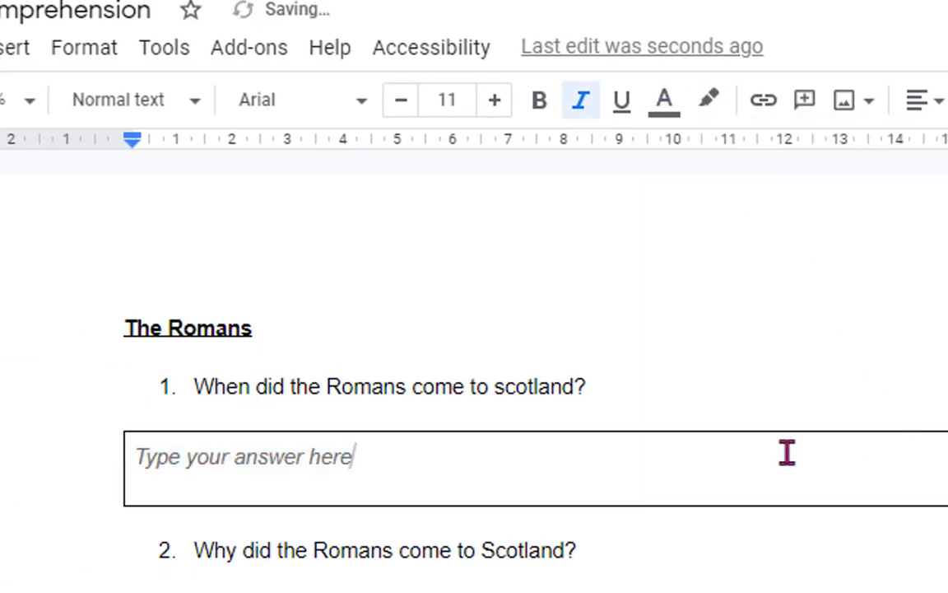
Step: Add a blank line above question 2 and copy the first answer box beneath questions 2 and 3
click(184, 535)
key(Return)
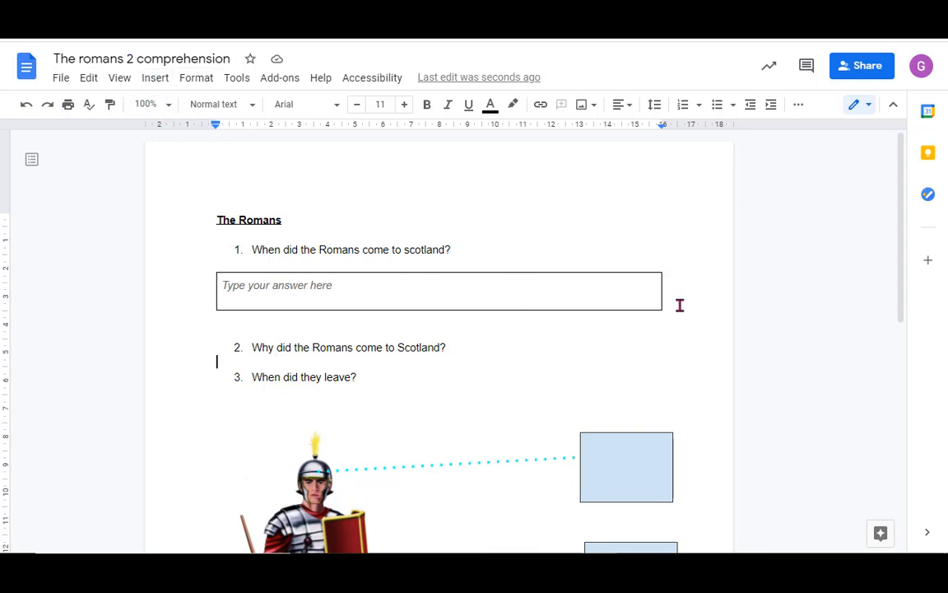
drag(385, 269, 222, 266)
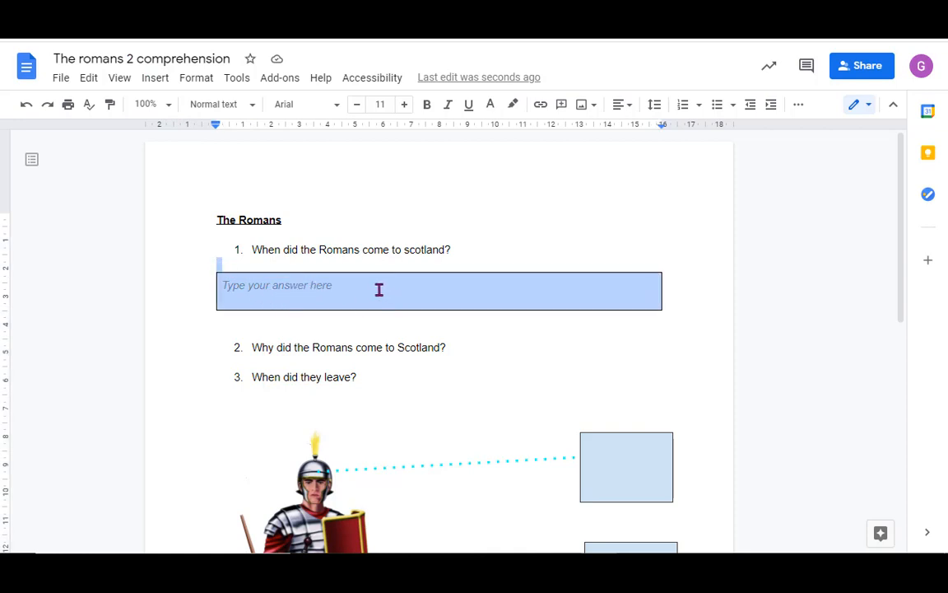
click(367, 365)
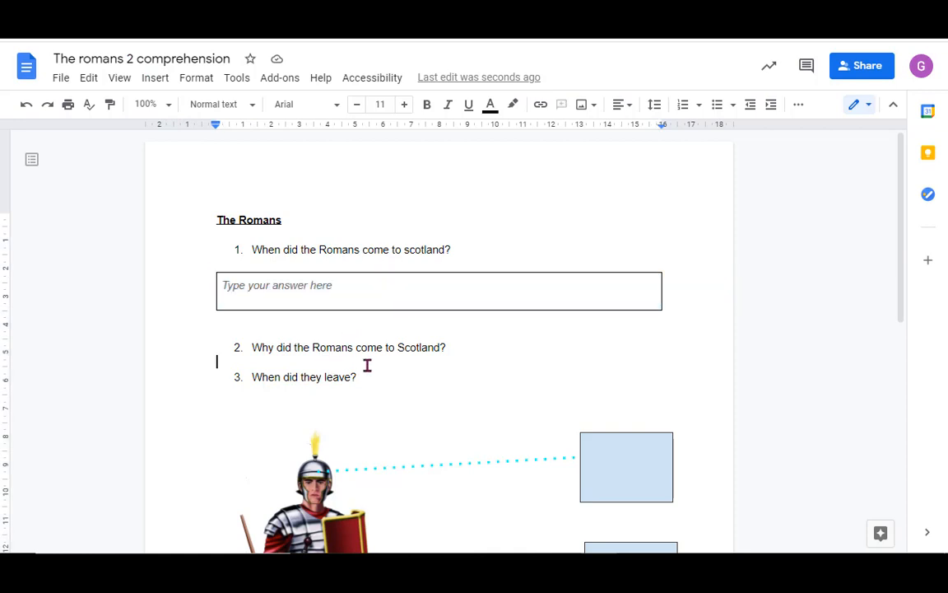
key(ctrl+v)
click(316, 447)
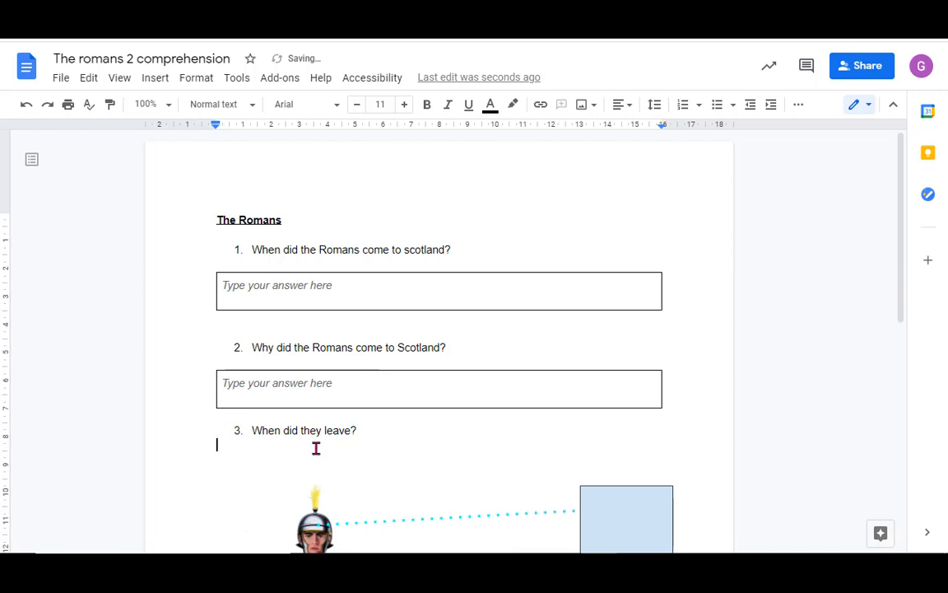
key(ctrl+v)
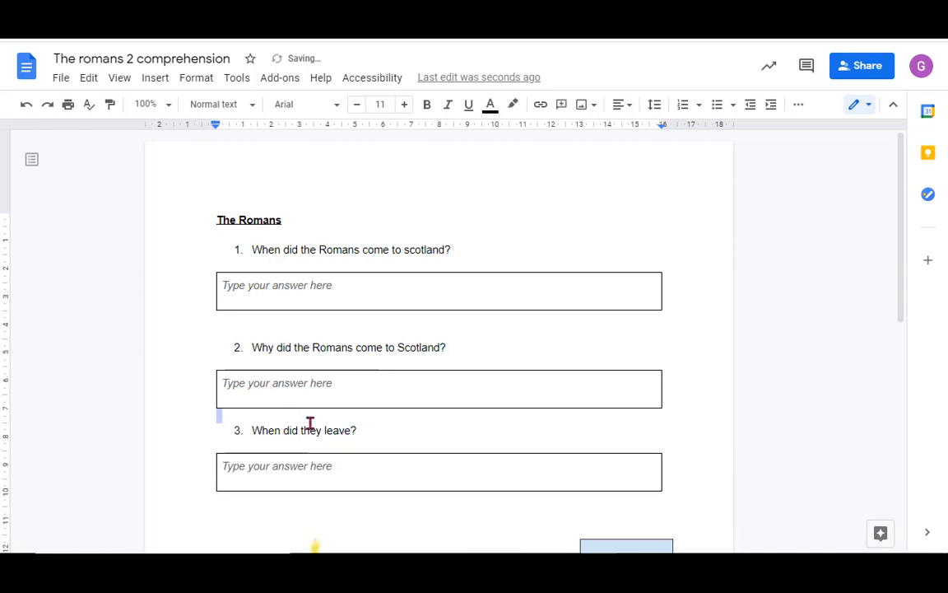
Step: Add a blank line above question 3 and remove the empty line between each question and its answer box
key(Return)
scroll(368, 350, down, 2)
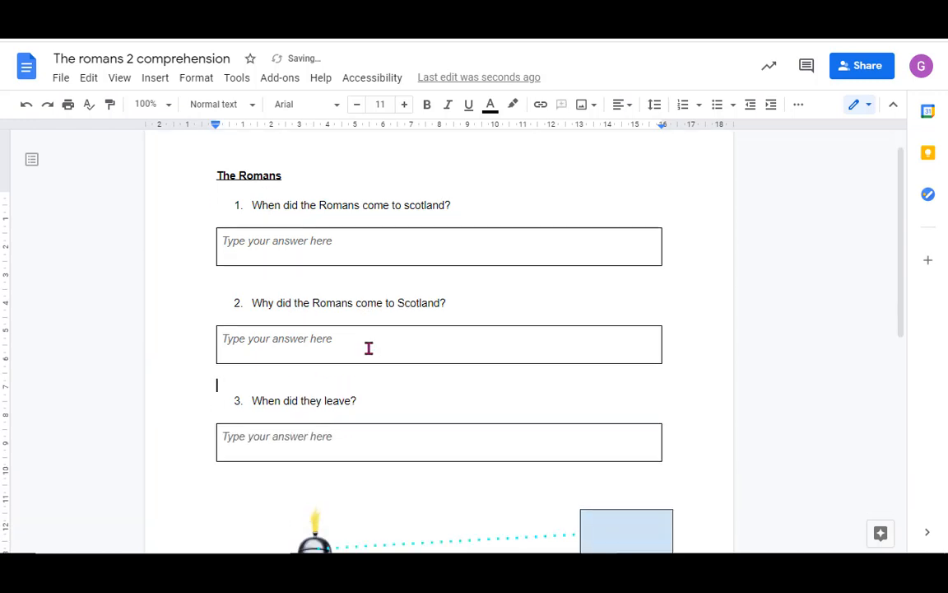
key(Up)
key(Up)
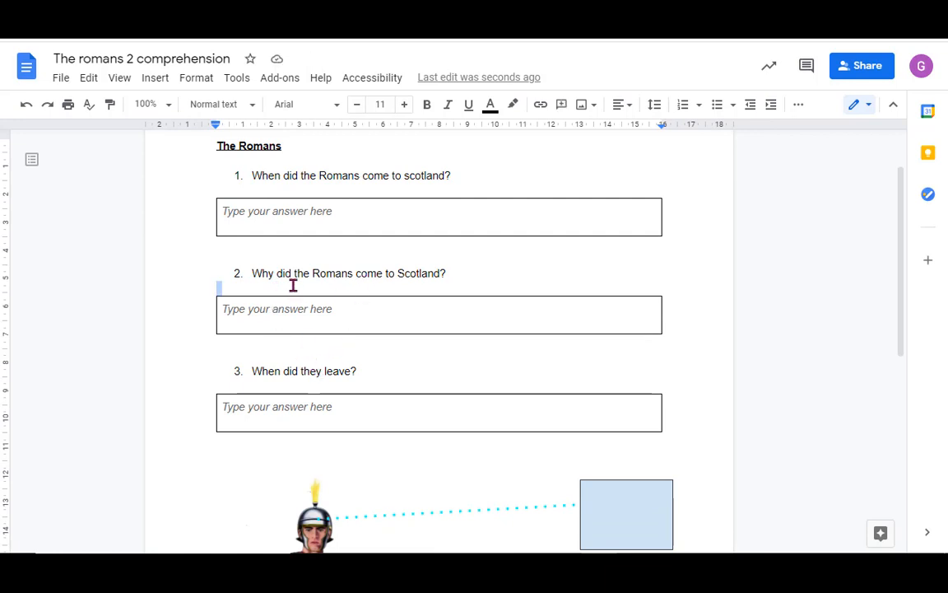
key(BackSpace)
click(300, 369)
key(BackSpace)
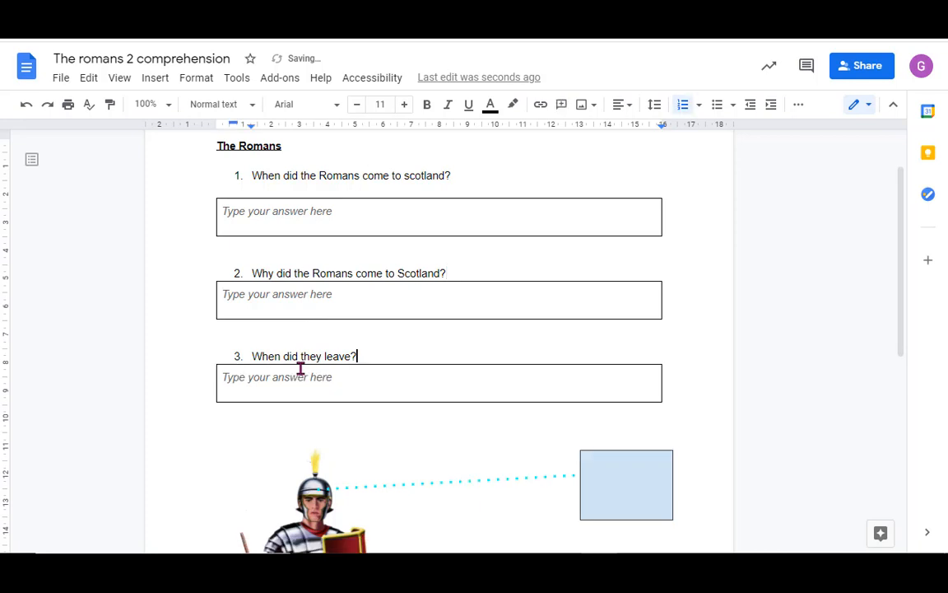
click(284, 189)
key(BackSpace)
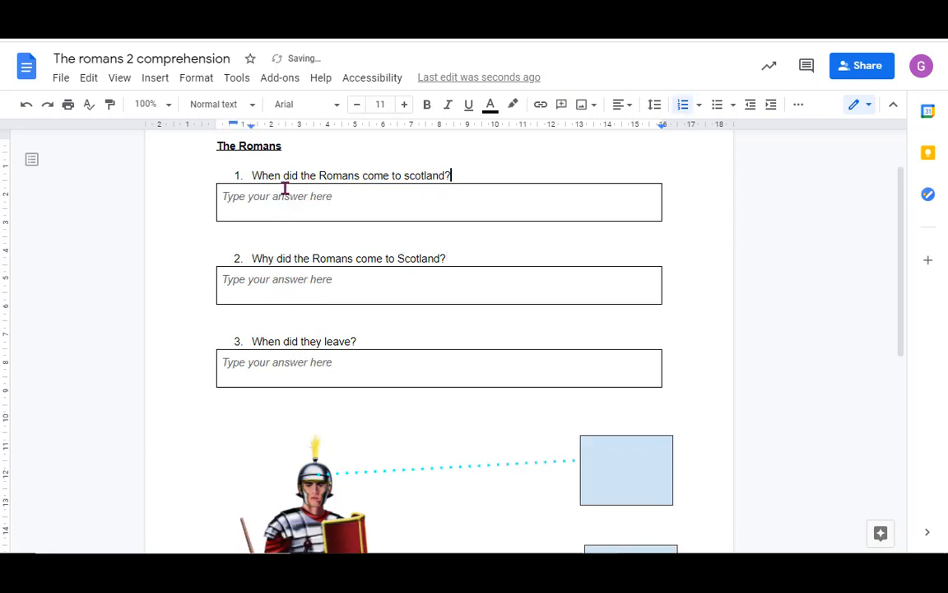
Step: Enlarge the first answer box by adding eight blank lines beneath its prompt text
click(381, 209)
key(Return)
key(Return)
key(Return)
key(Return)
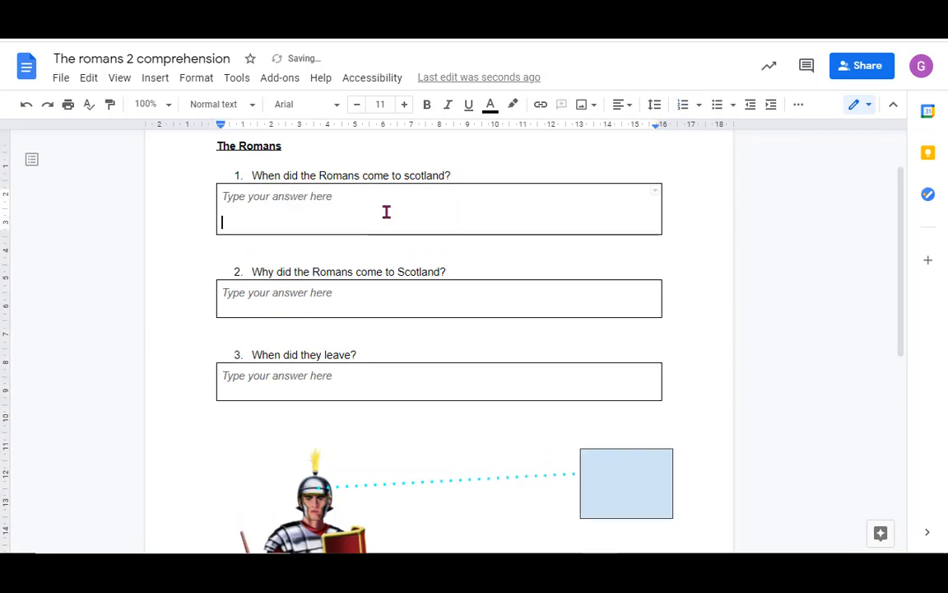
key(Return)
key(Return)
key(Return)
key(Return)
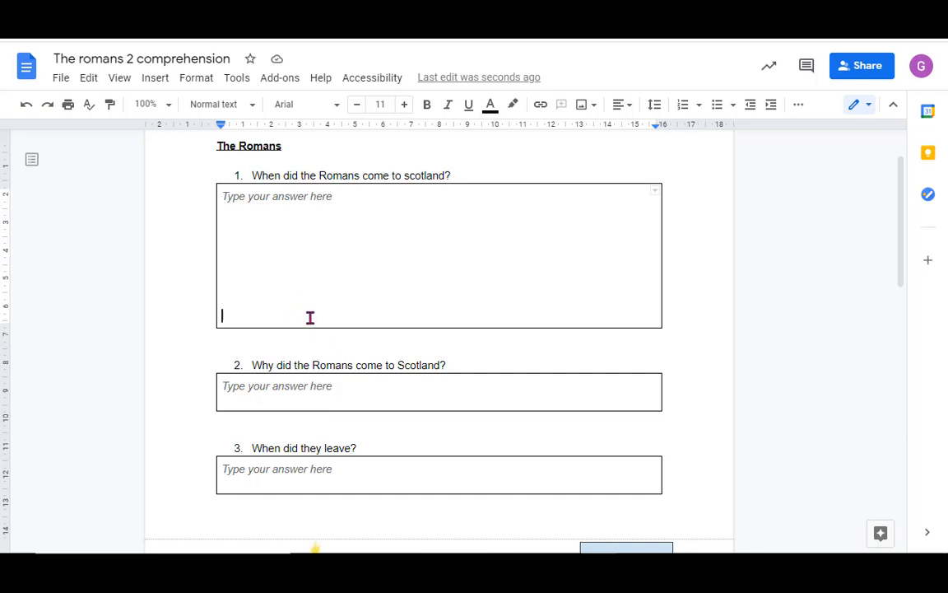
Step: Duplicate question 2 together with its answer box twice below the third answer box
click(669, 402)
drag(312, 379, 211, 363)
key(ctrl+c)
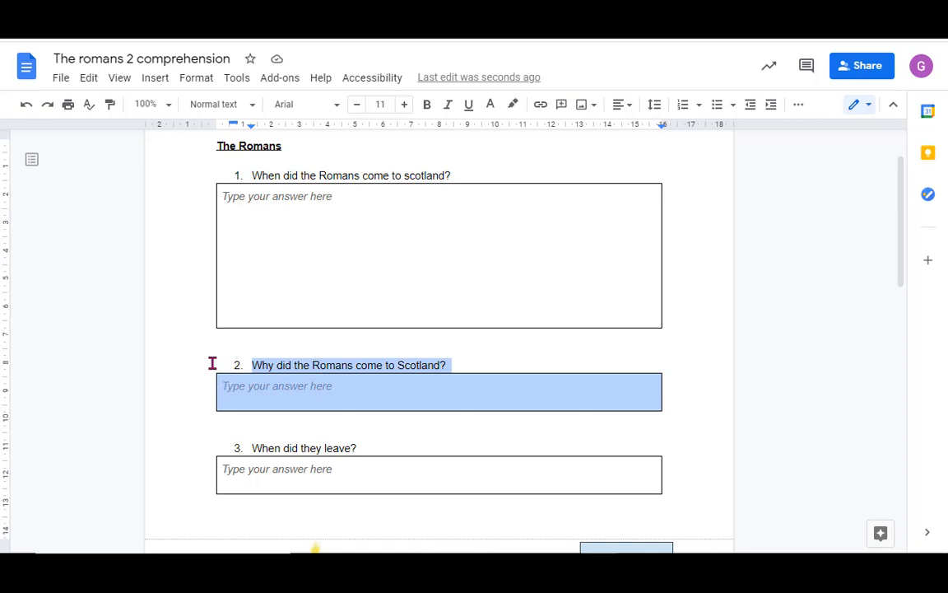
scroll(500, 387, down, 4)
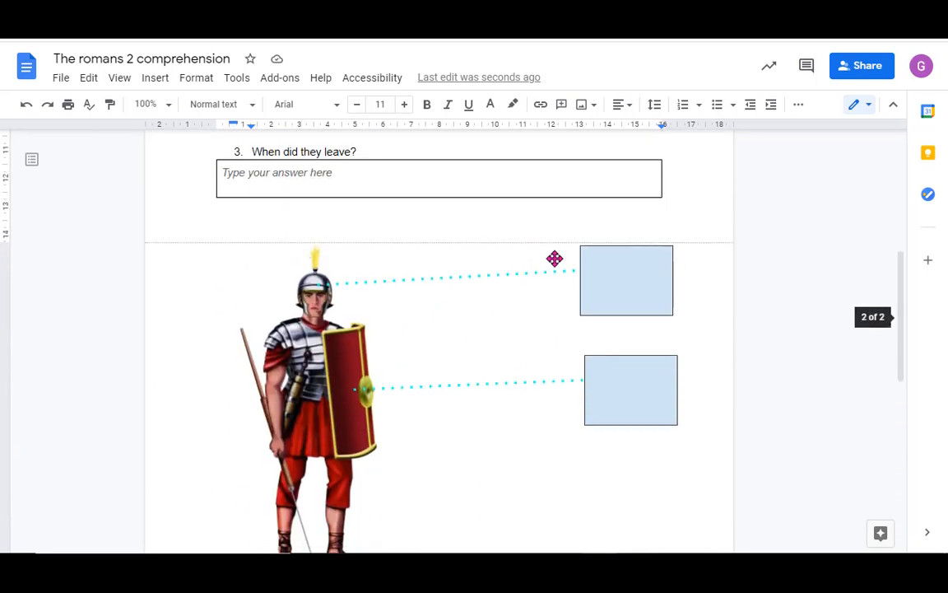
scroll(672, 260, up, 1)
click(671, 261)
click(612, 293)
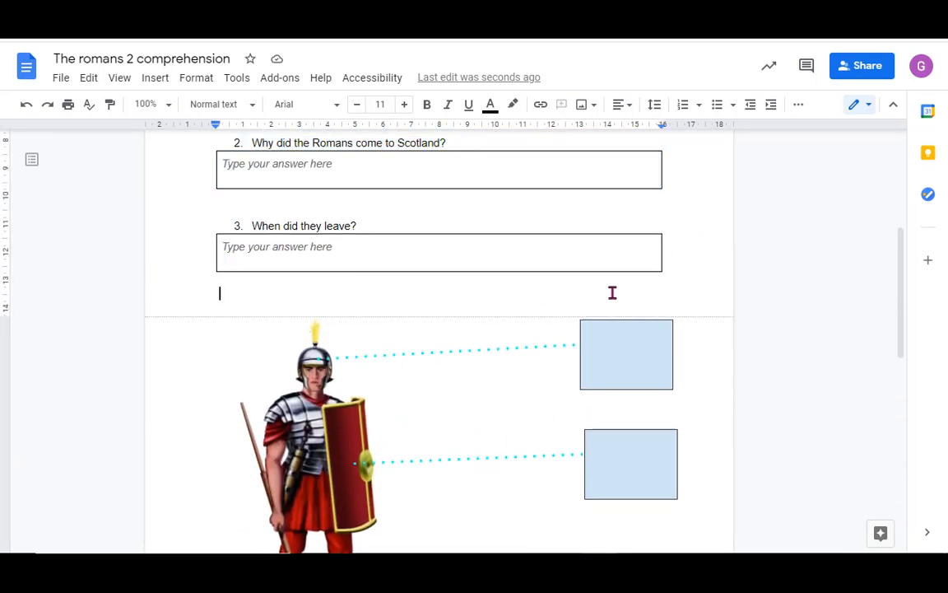
key(ctrl+v)
key(ctrl+v)
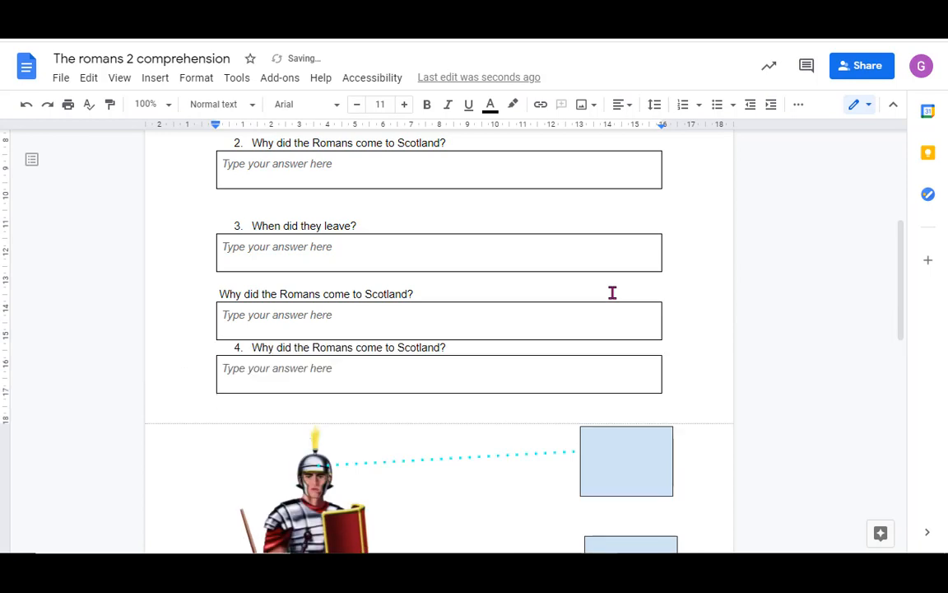
Step: Insert an unnumbered blank line between the two pasted questions and close the gap above the first one
click(253, 347)
key(Return)
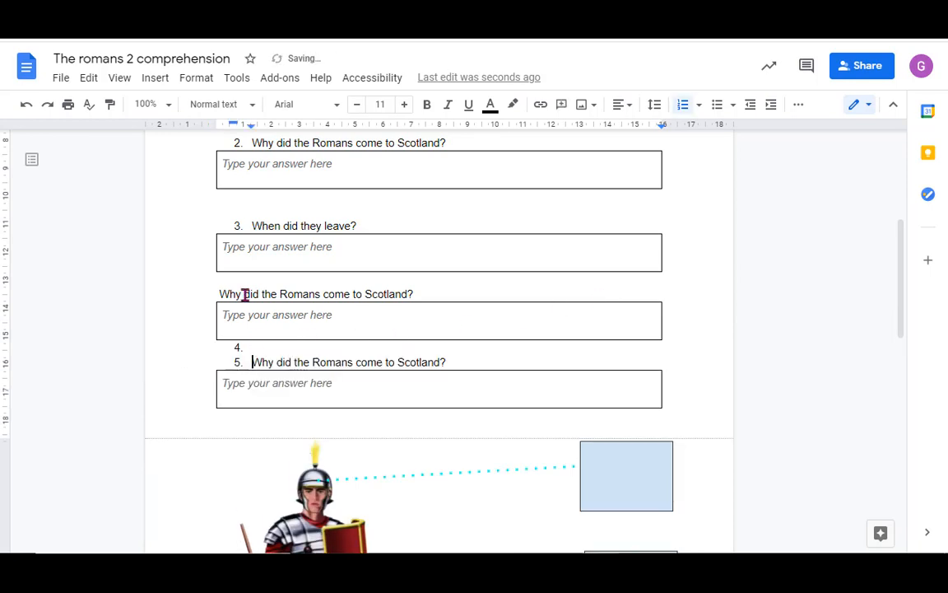
click(250, 349)
key(BackSpace)
click(219, 293)
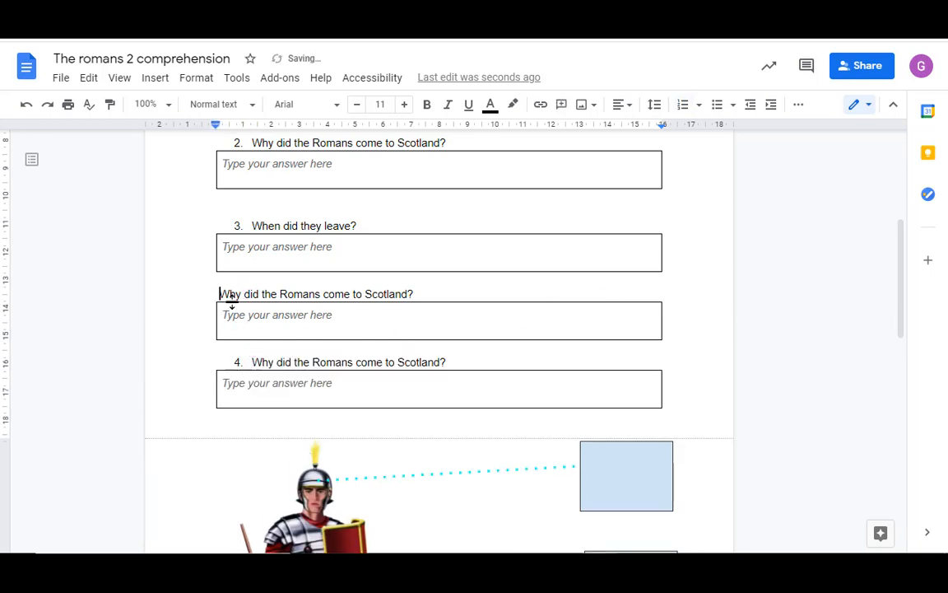
key(BackSpace)
key(ctrl+z)
key(BackSpace)
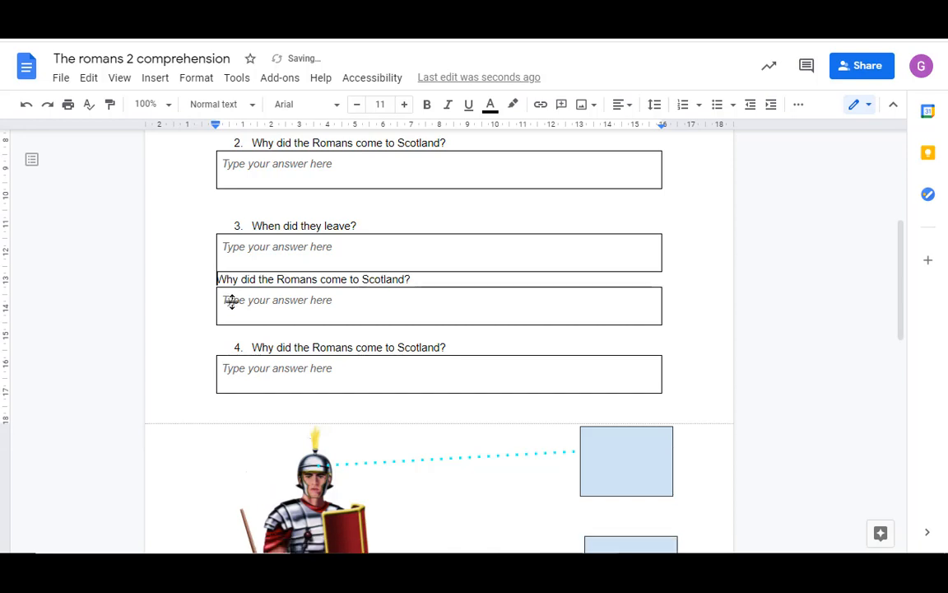
Step: Undo the spacing changes and both pasted copies of question 2 below the third answer box
key(ctrl+z)
key(ctrl+z)
key(ctrl+z)
key(ctrl+z)
key(ctrl+z)
scroll(366, 285, up, 4)
scroll(391, 305, down, 3)
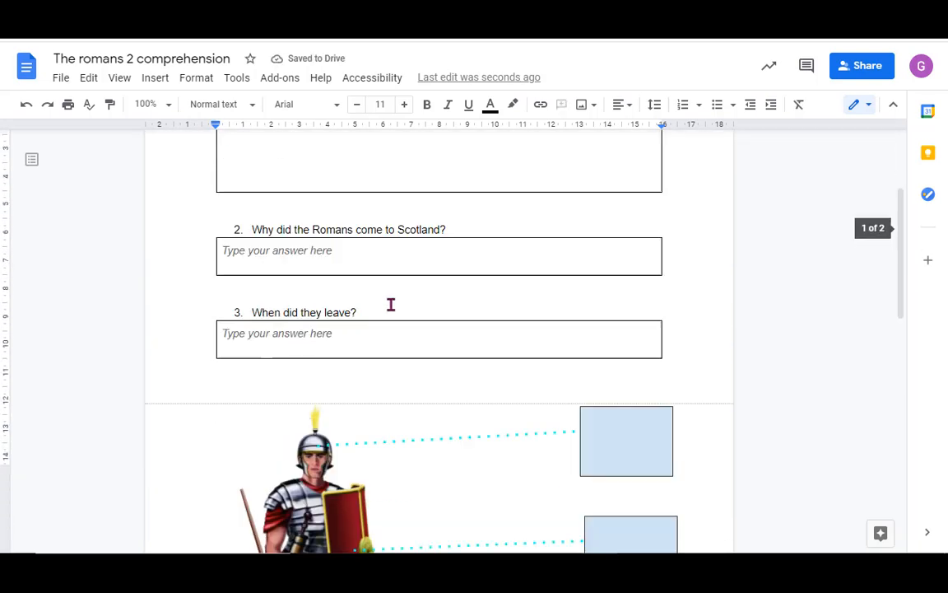
scroll(315, 205, up, 3)
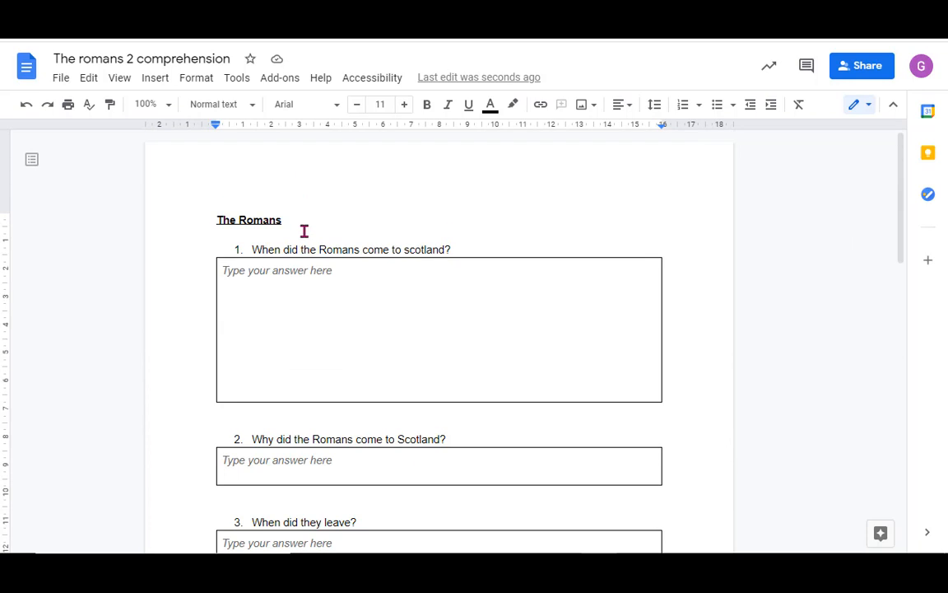
click(157, 79)
mouse_move(183, 134)
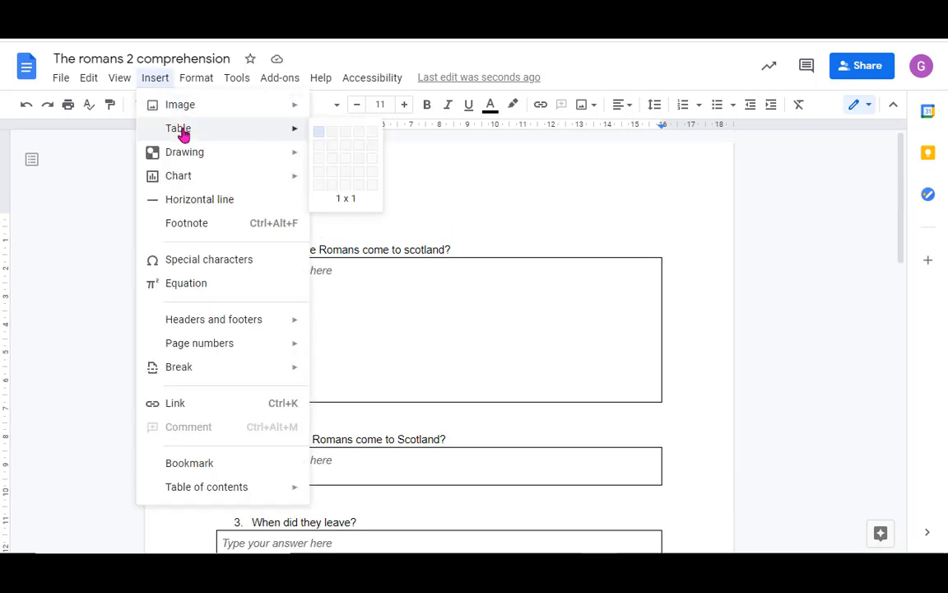
mouse_move(186, 110)
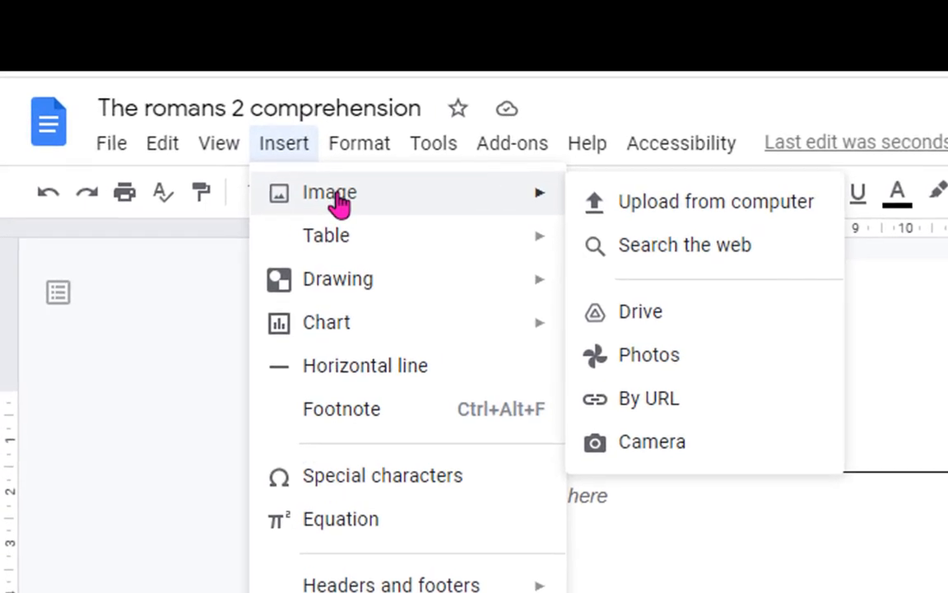
click(914, 587)
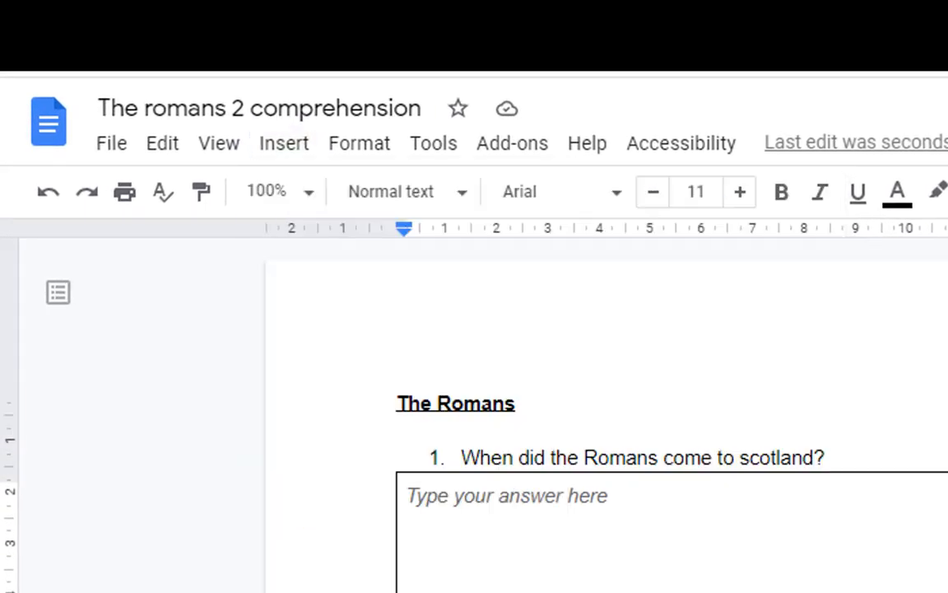
Step: Insert a web image of marching Roman soldiers at the The Romans heading, found by searching for "Romans"
click(642, 411)
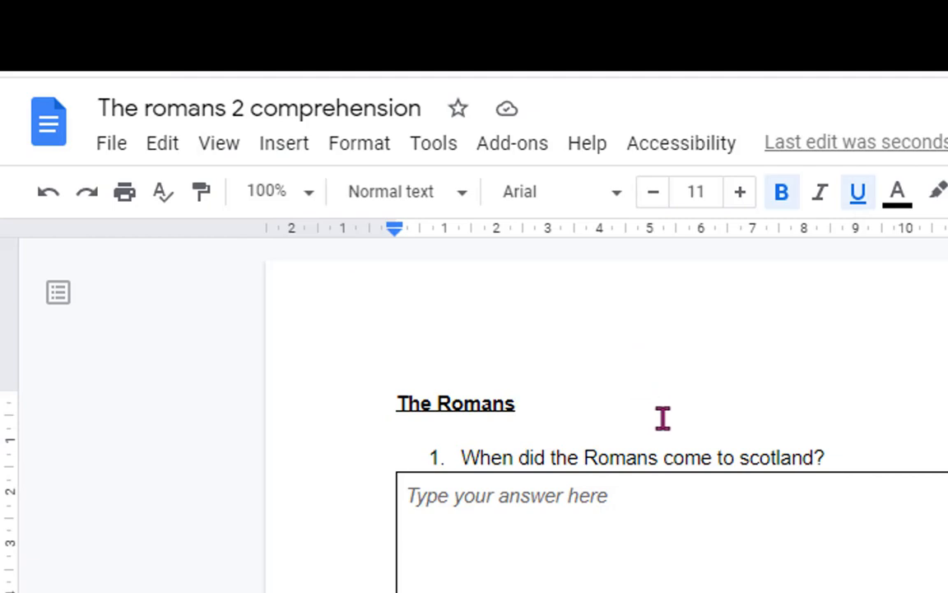
click(288, 144)
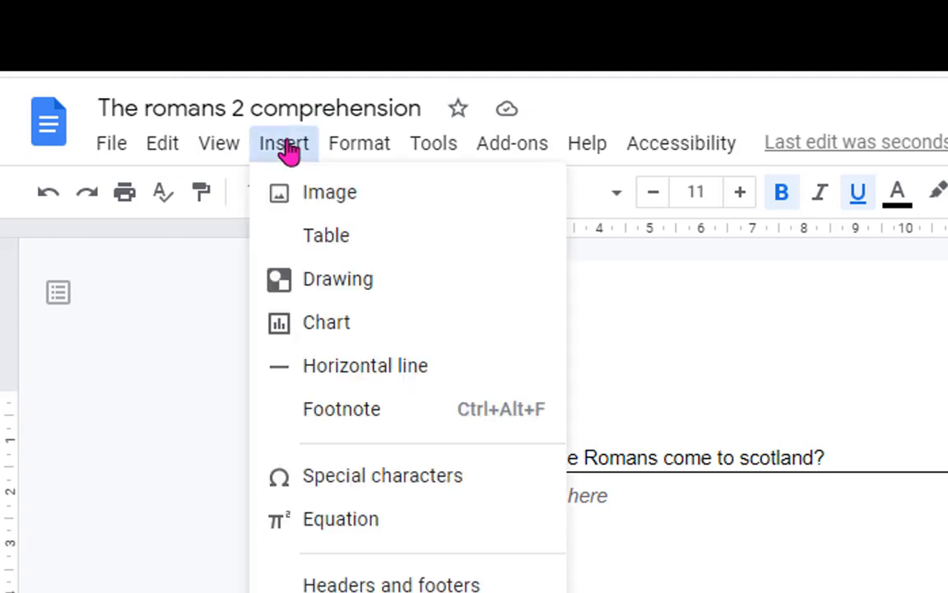
mouse_move(320, 200)
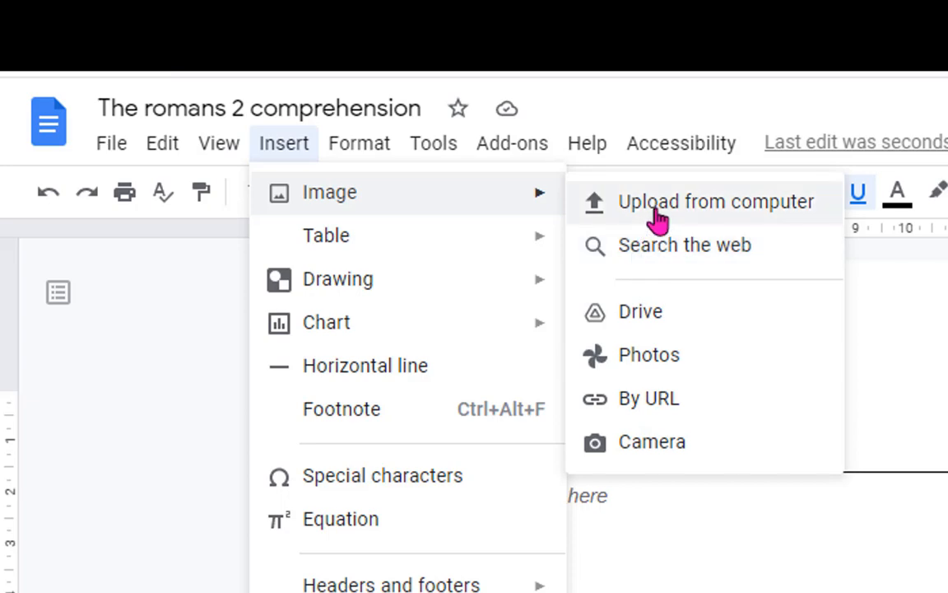
click(657, 259)
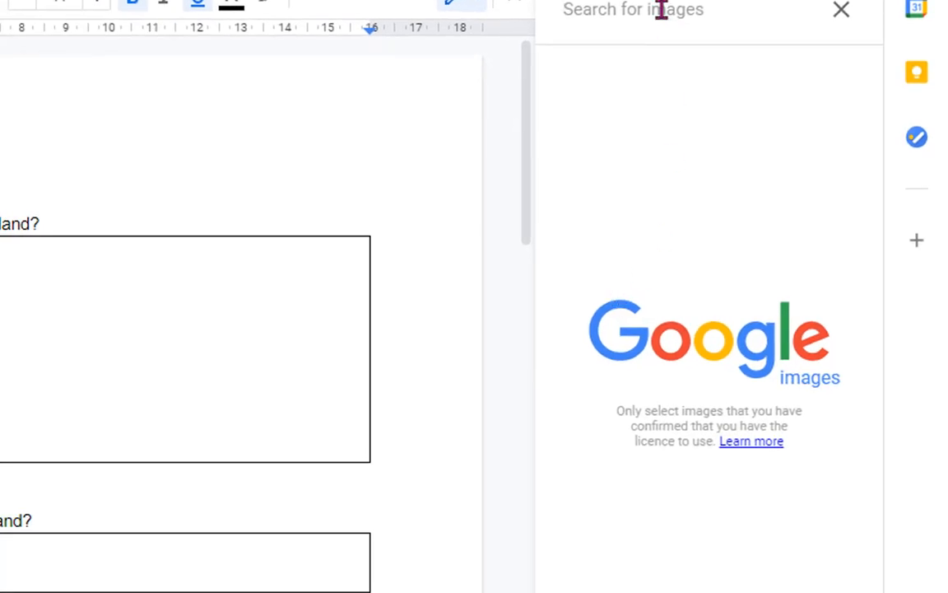
text(Romans)
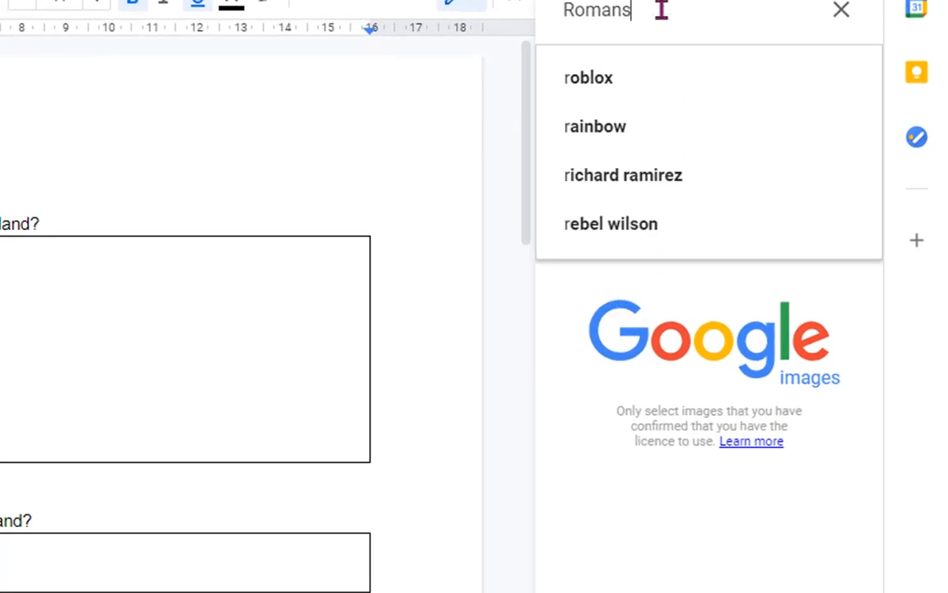
key(Return)
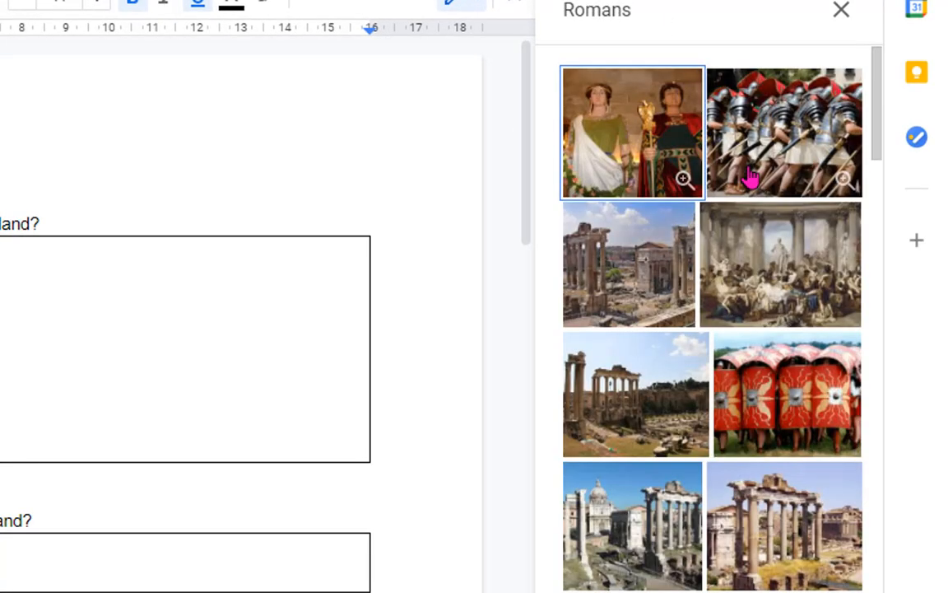
click(787, 132)
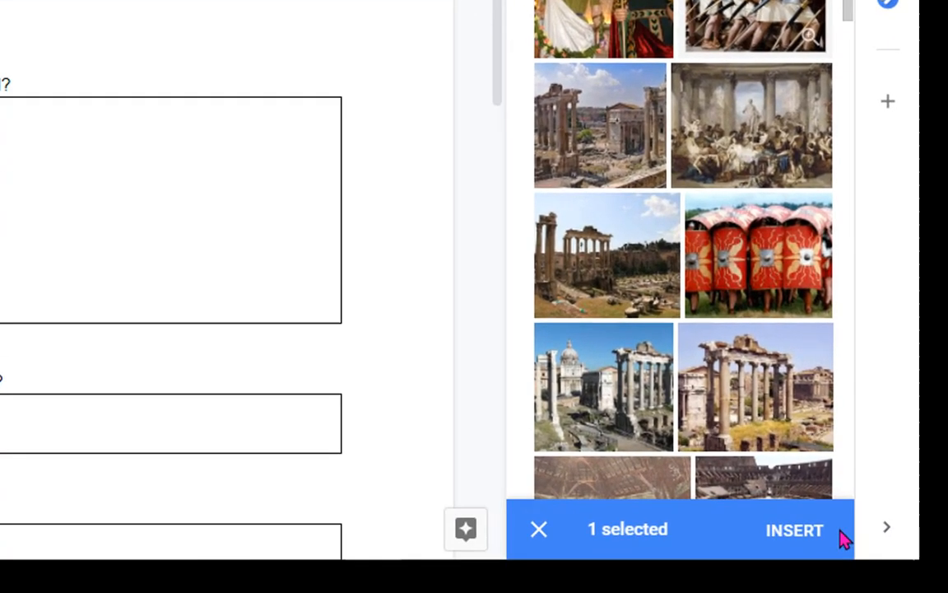
click(795, 528)
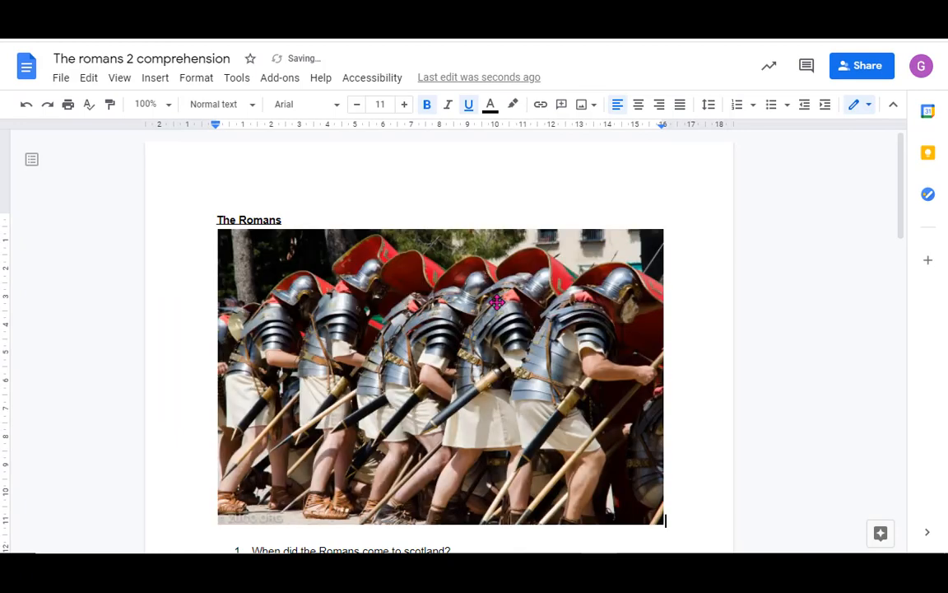
Step: Shrink the soldiers image to about 4.6 cm wide and put it on its own line below the heading
scroll(455, 338, down, 1)
click(636, 449)
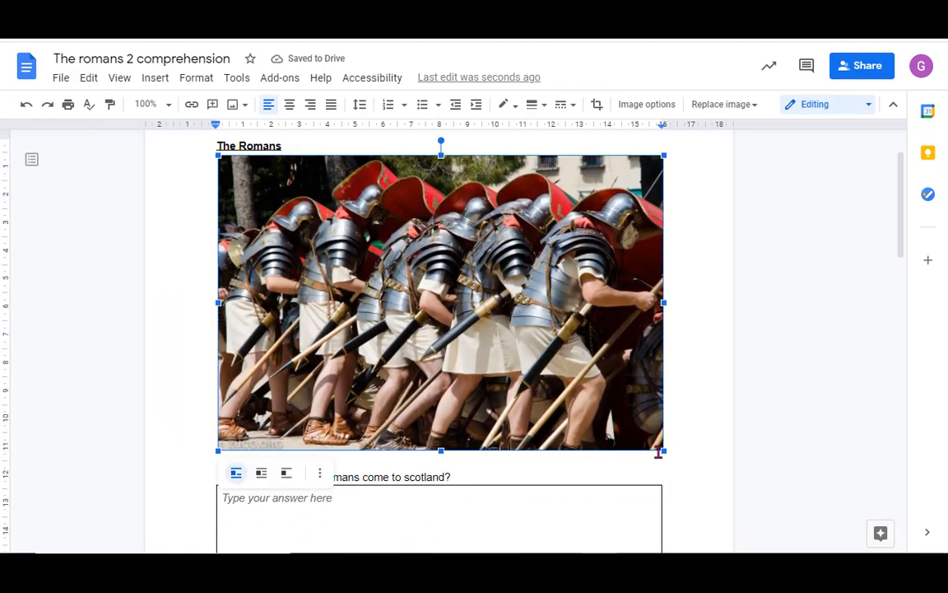
drag(661, 449, 411, 236)
scroll(307, 261, up, 1)
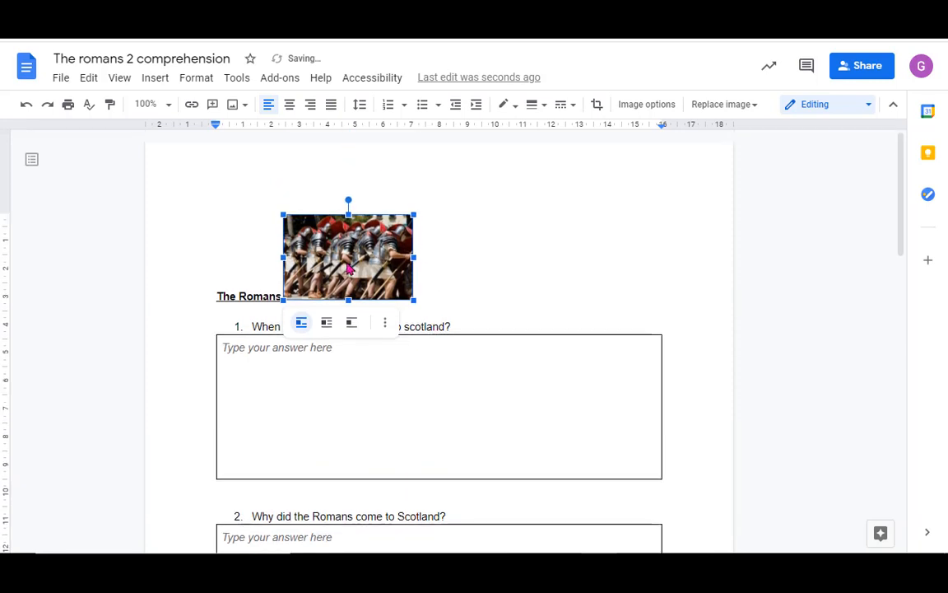
key(Return)
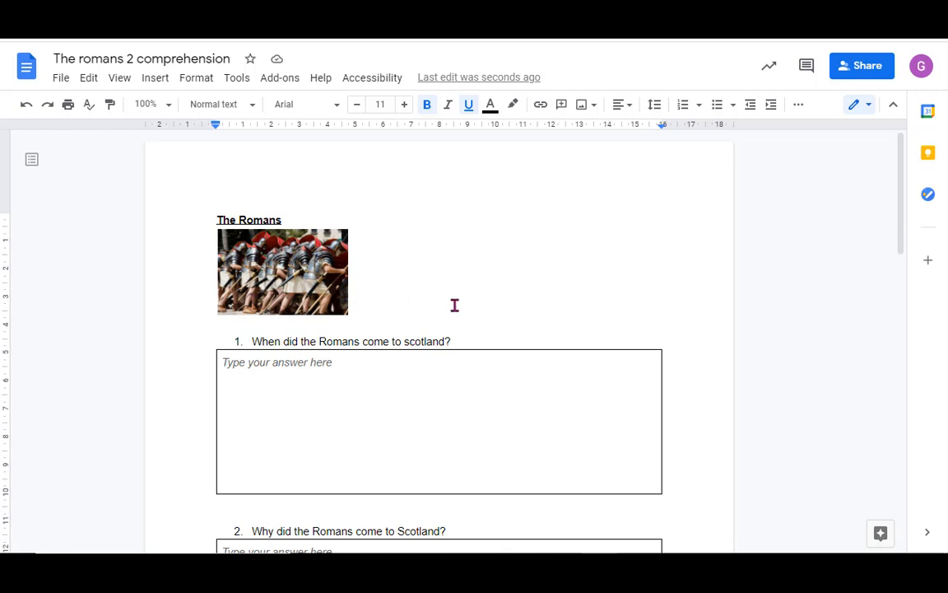
scroll(453, 305, down, 6)
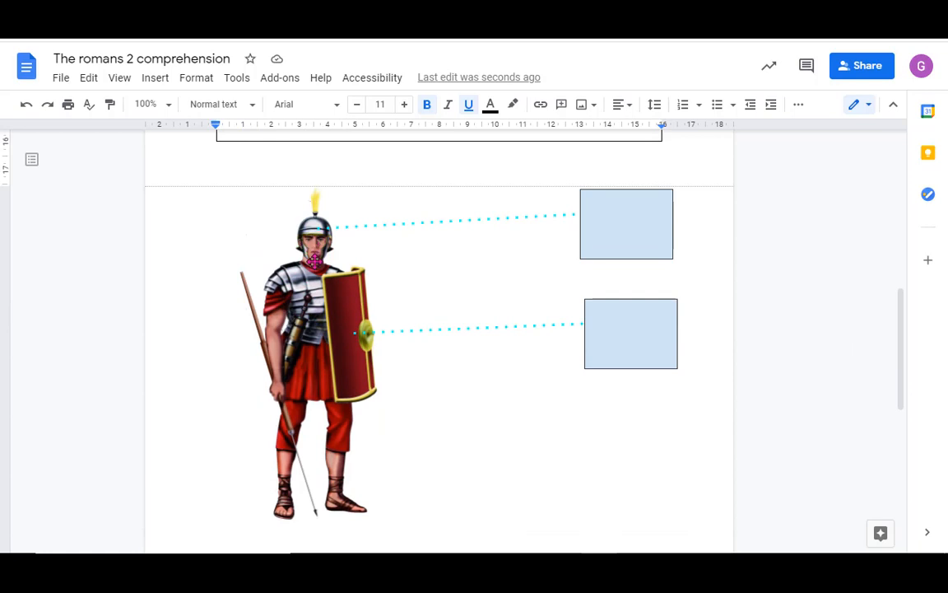
click(598, 227)
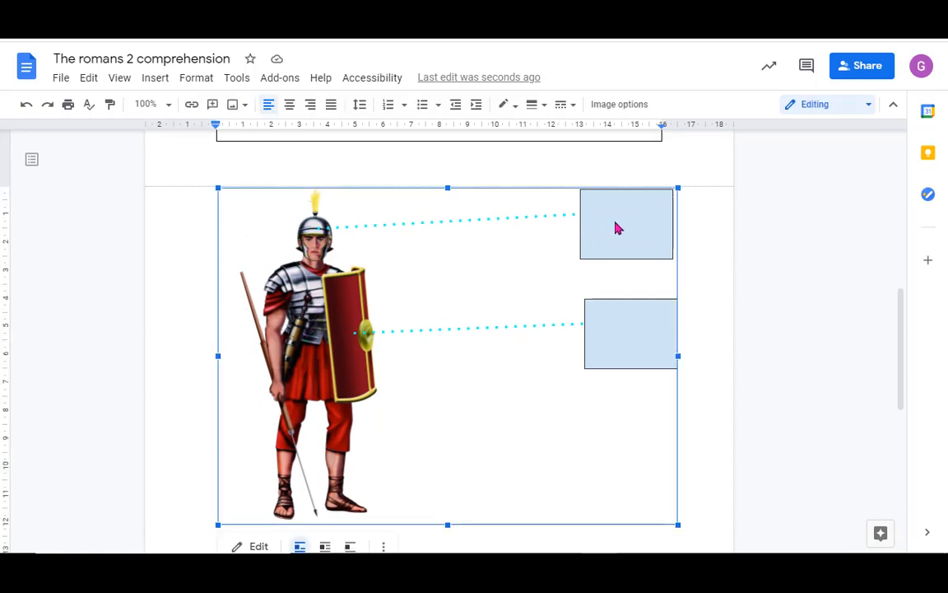
double_click(617, 228)
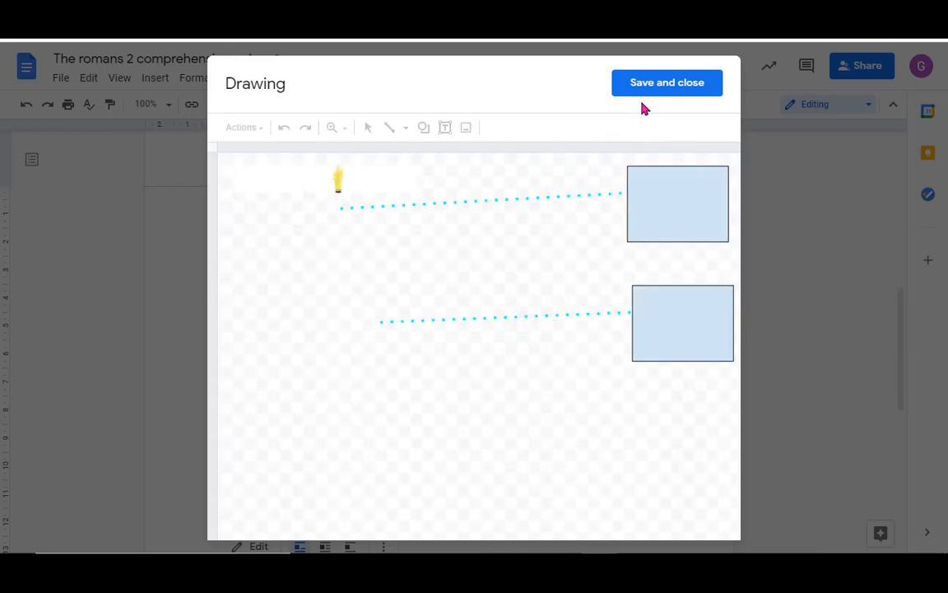
click(657, 201)
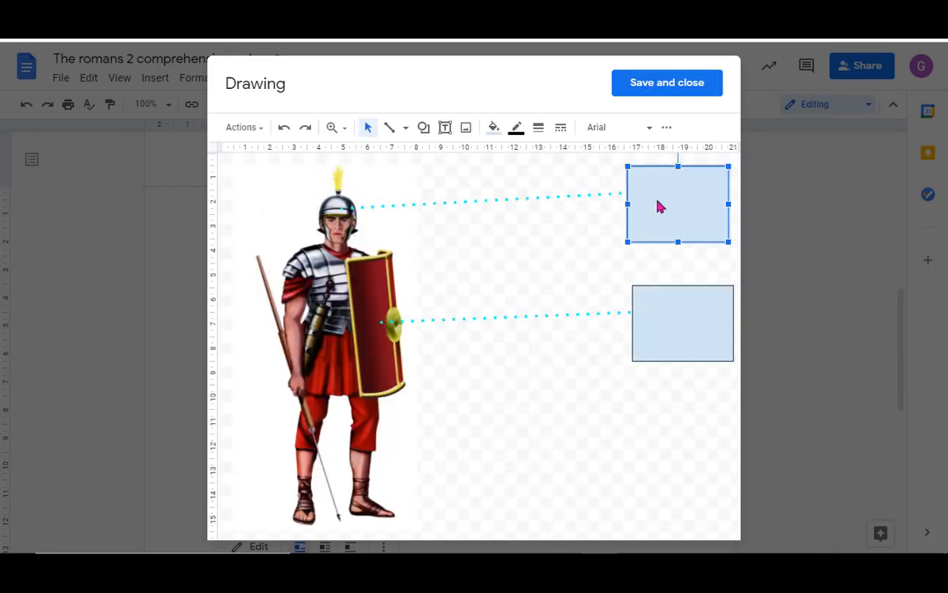
click(658, 202)
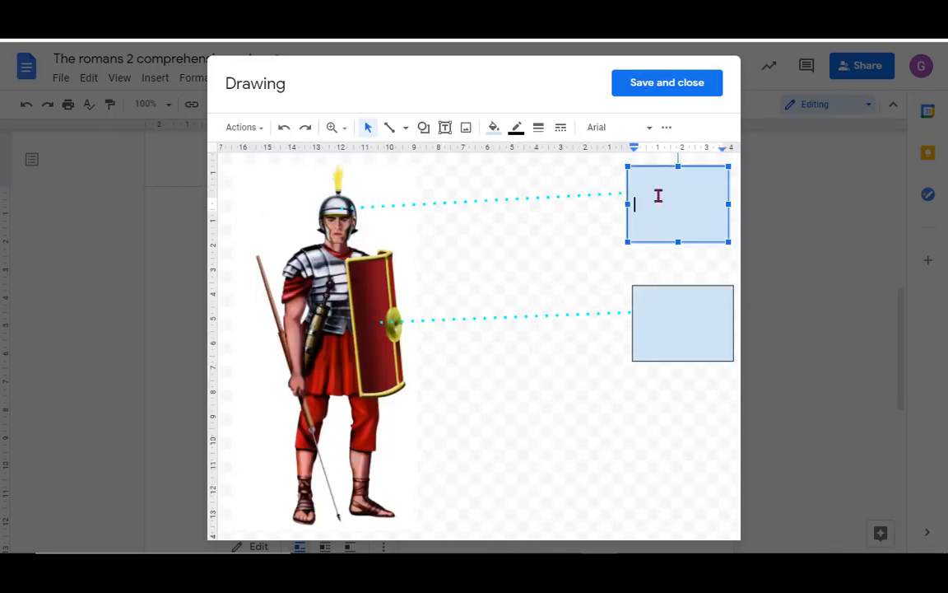
click(661, 90)
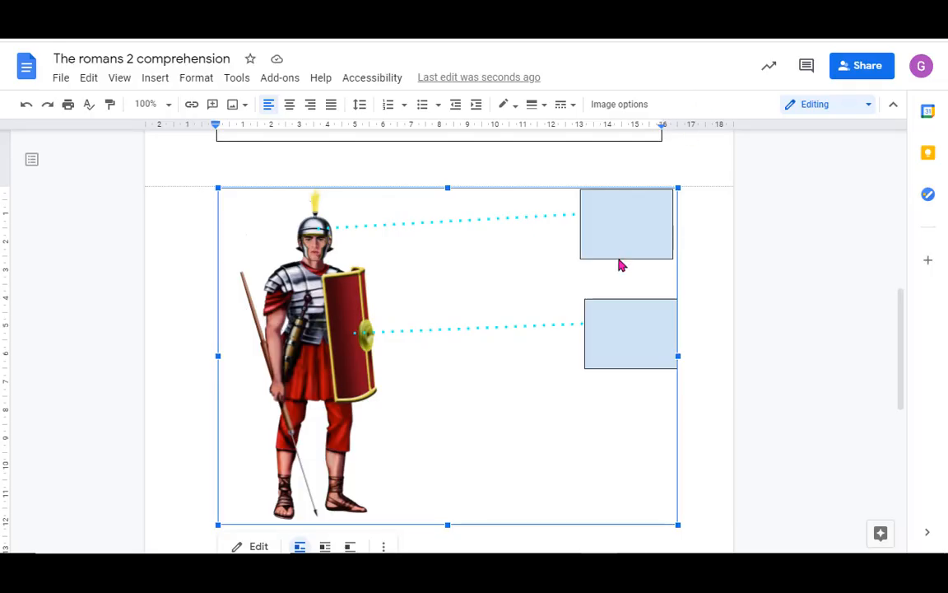
Step: Label the soldier drawing's blue boxes "helmet" and "shield", and save the drawing back into the document
double_click(610, 240)
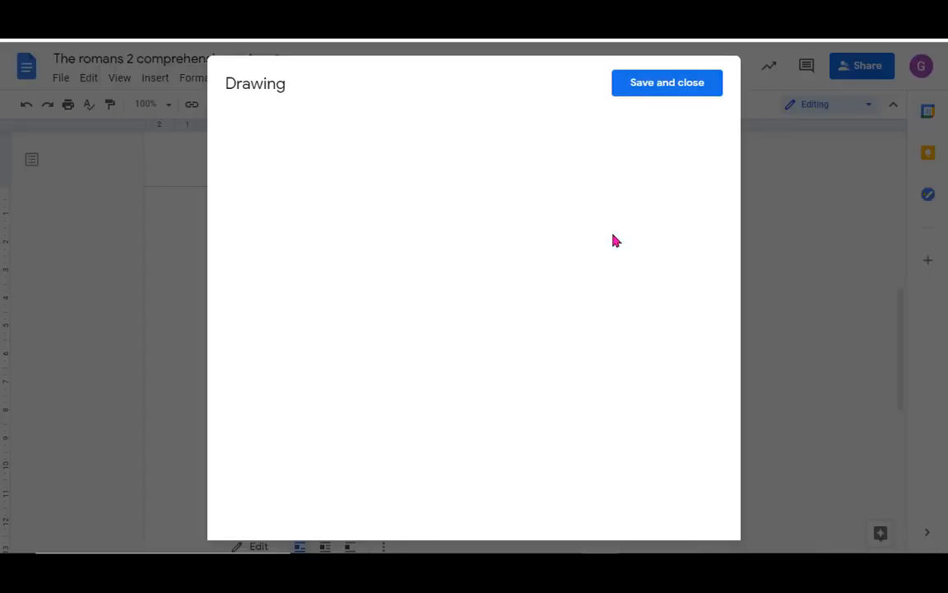
click(647, 185)
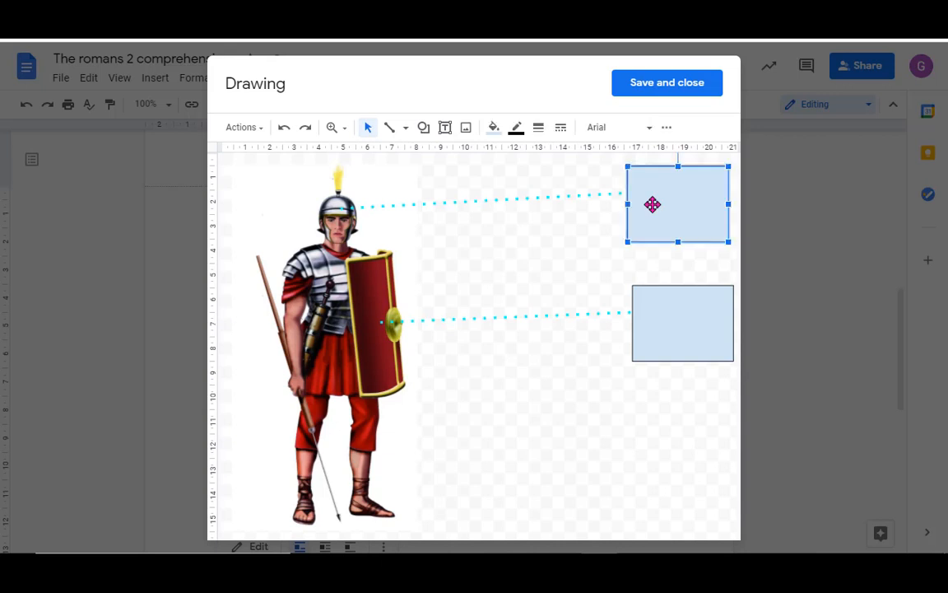
click(652, 206)
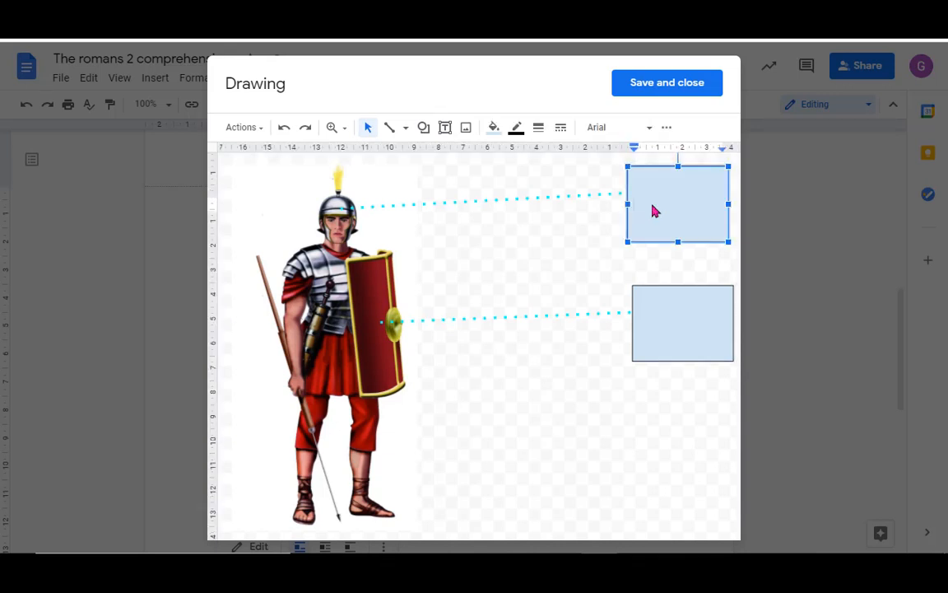
text(helmet)
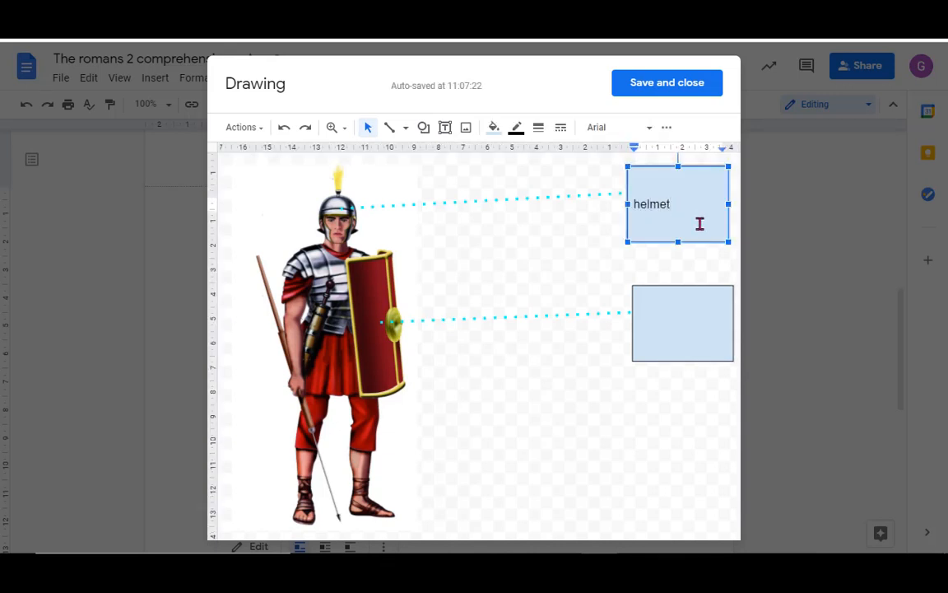
click(681, 331)
click(682, 333)
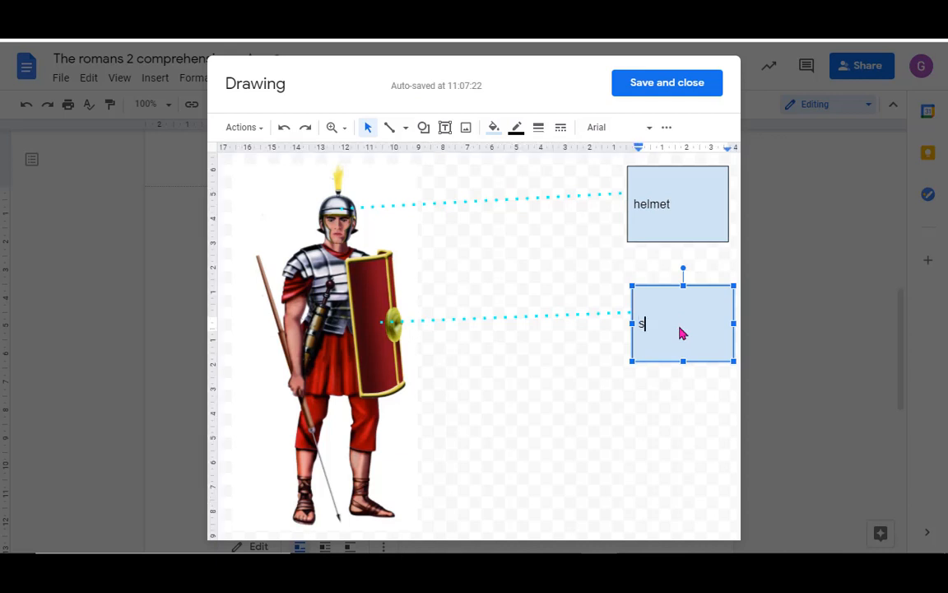
click(654, 89)
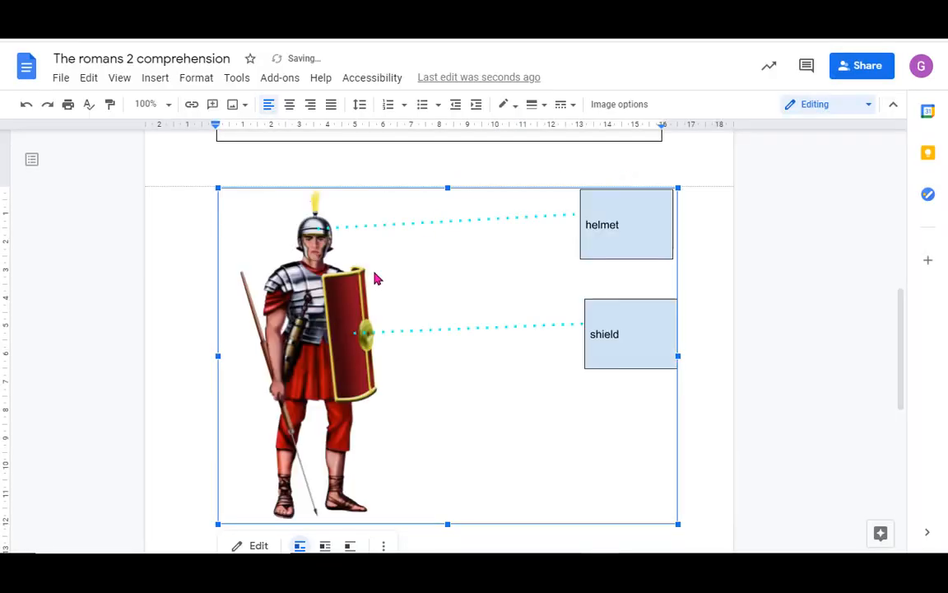
click(700, 255)
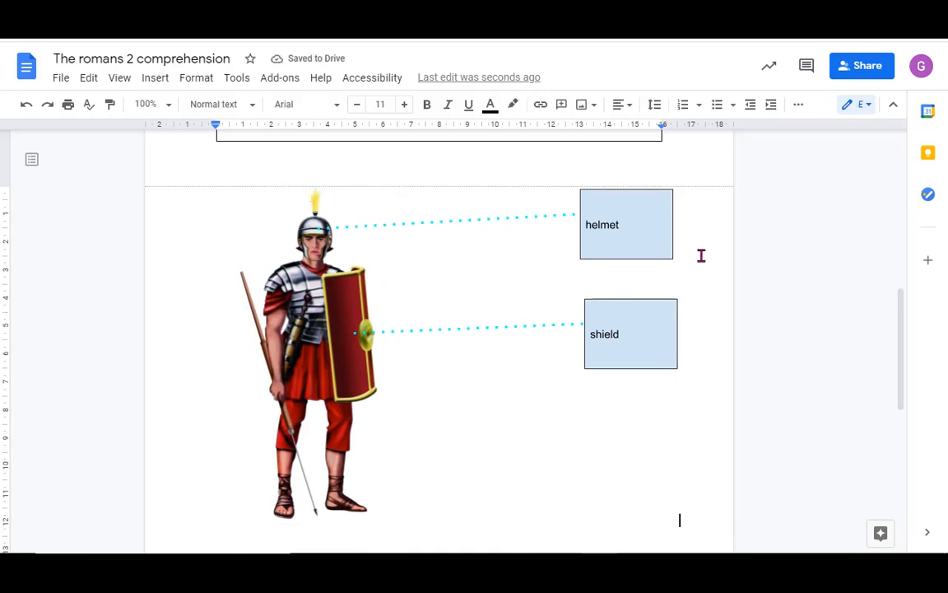
scroll(701, 255, up, 1)
scroll(701, 255, up, 4)
scroll(700, 254, down, 4)
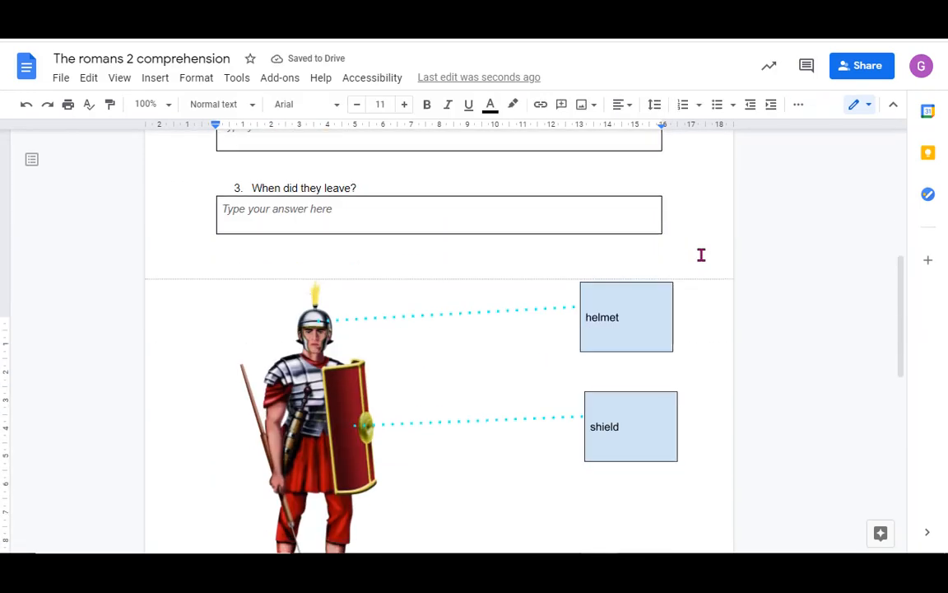
click(407, 329)
scroll(407, 362, down, 1)
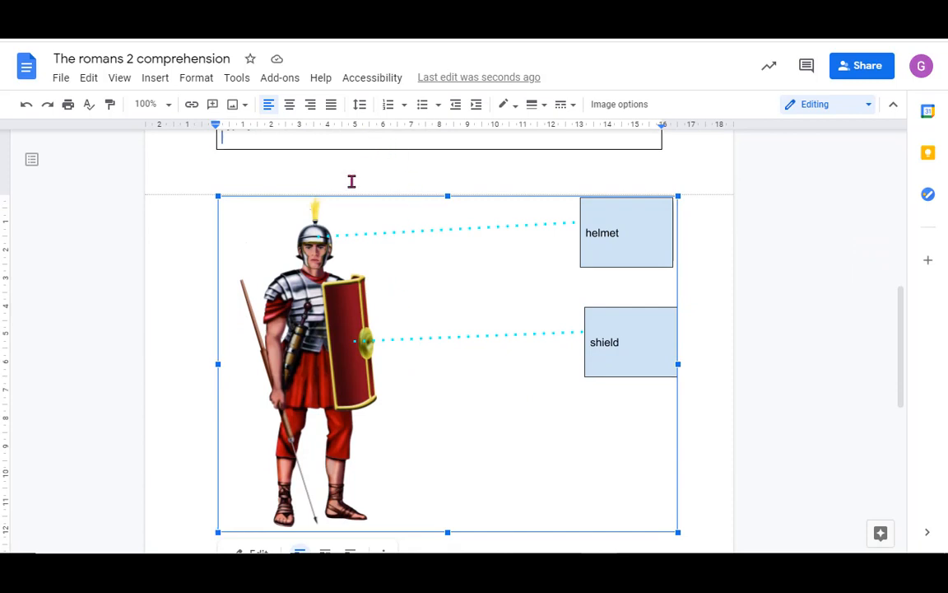
scroll(362, 164, up, 1)
scroll(331, 345, up, 5)
click(332, 342)
click(451, 249)
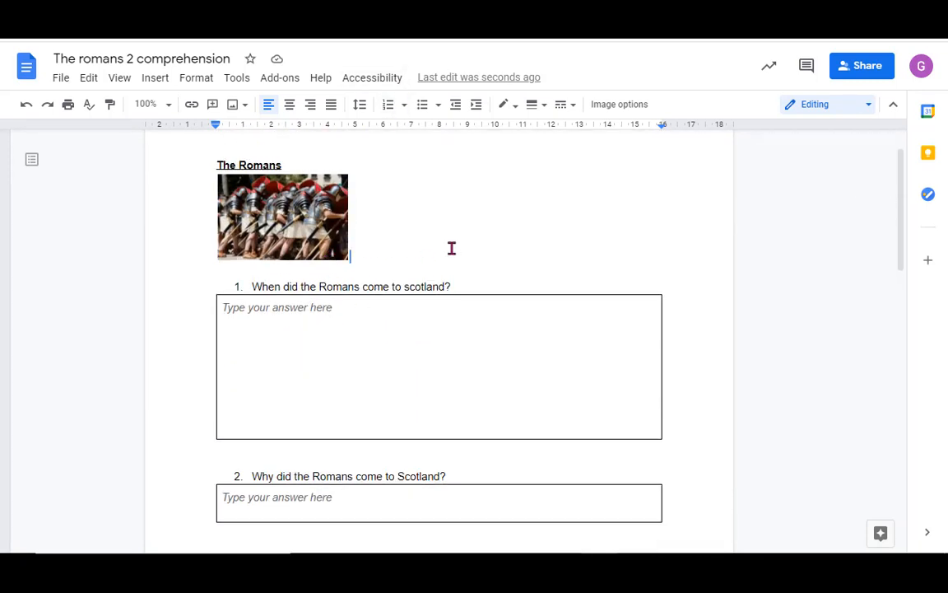
key(ctrl+v)
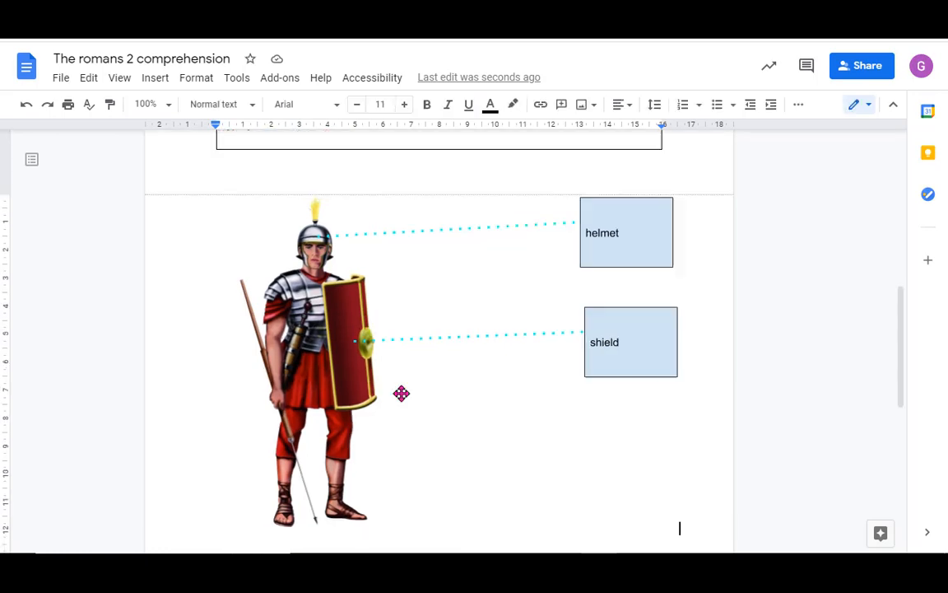
Step: Start a new drawing on a fresh line below the labelled soldier drawing
scroll(400, 394, down, 3)
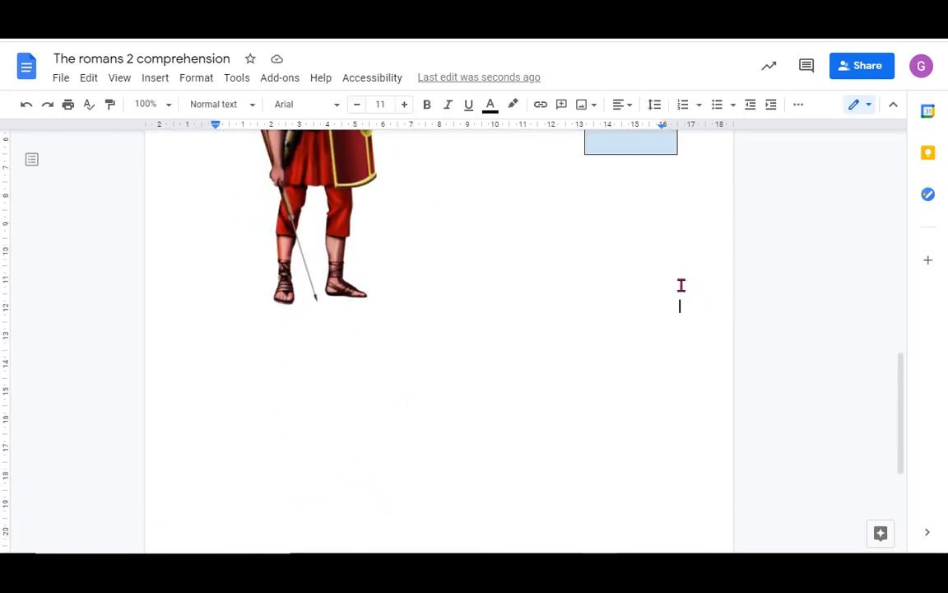
key(Return)
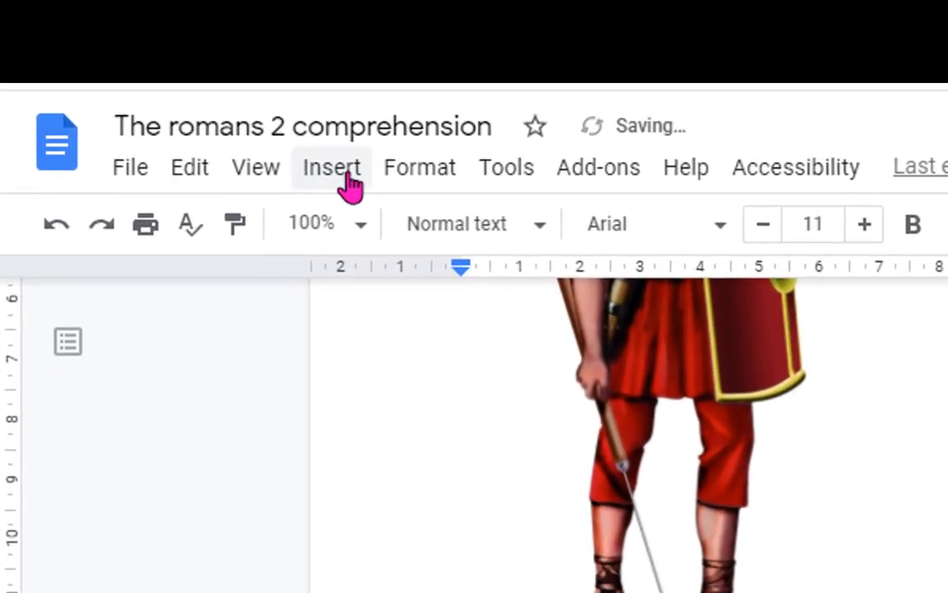
click(348, 176)
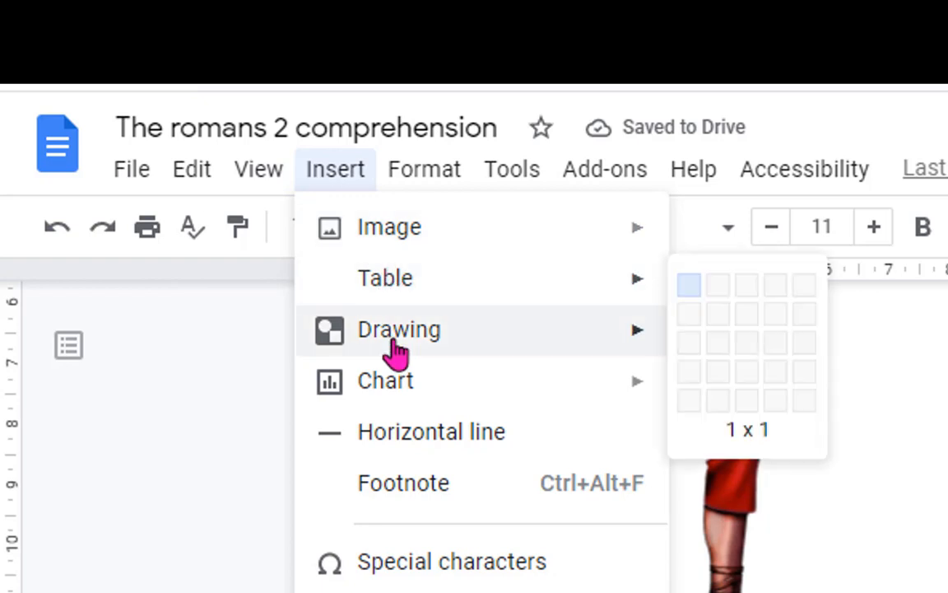
mouse_move(395, 352)
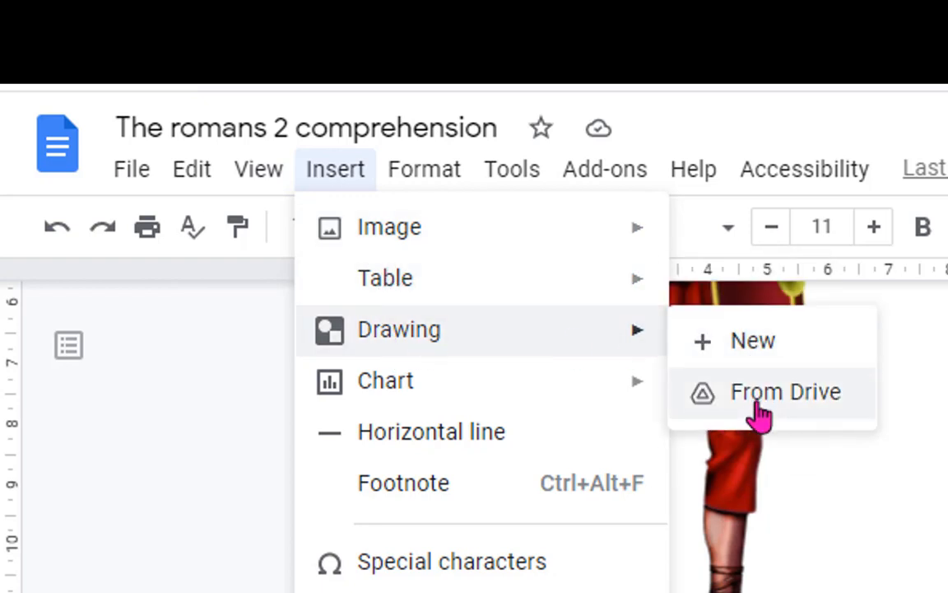
click(751, 353)
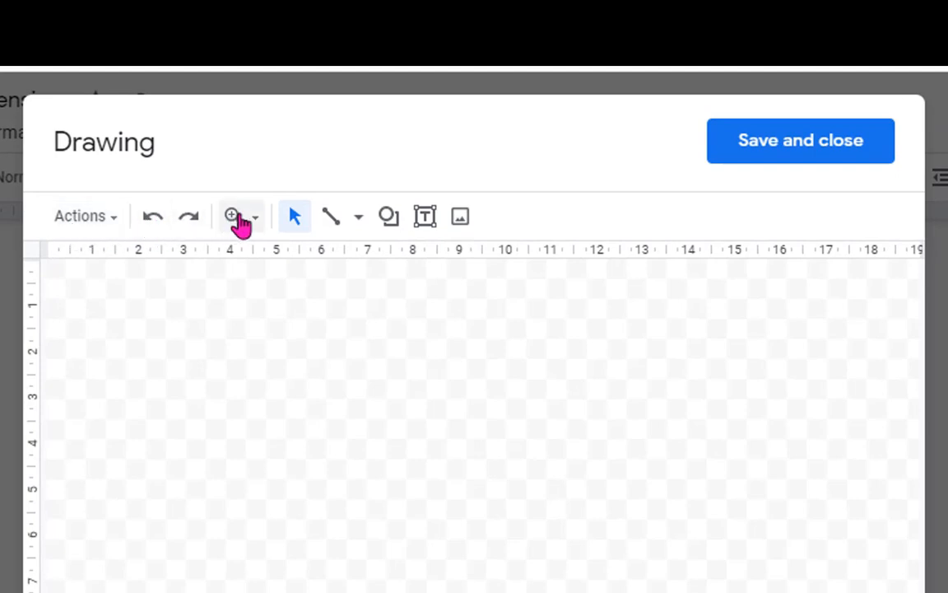
Step: Insert a web image of a standing Roman soldier with a shield into the drawing, found by searching for "roman soldier"
click(463, 219)
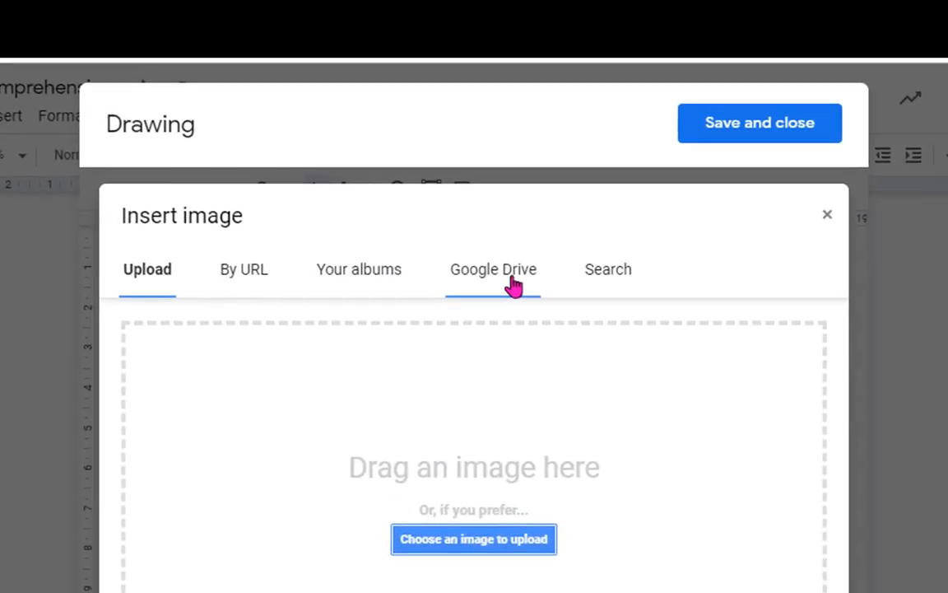
click(608, 276)
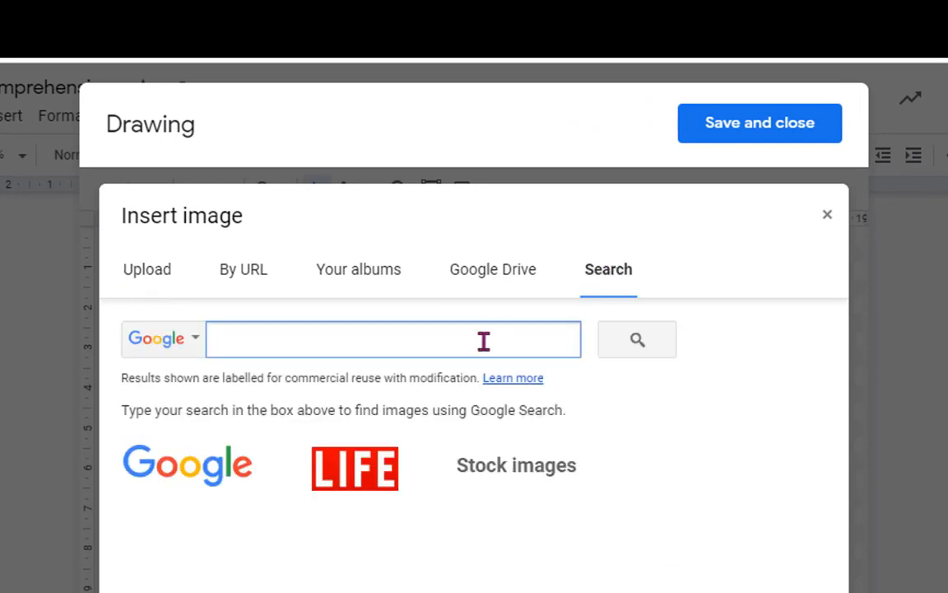
text(roman)
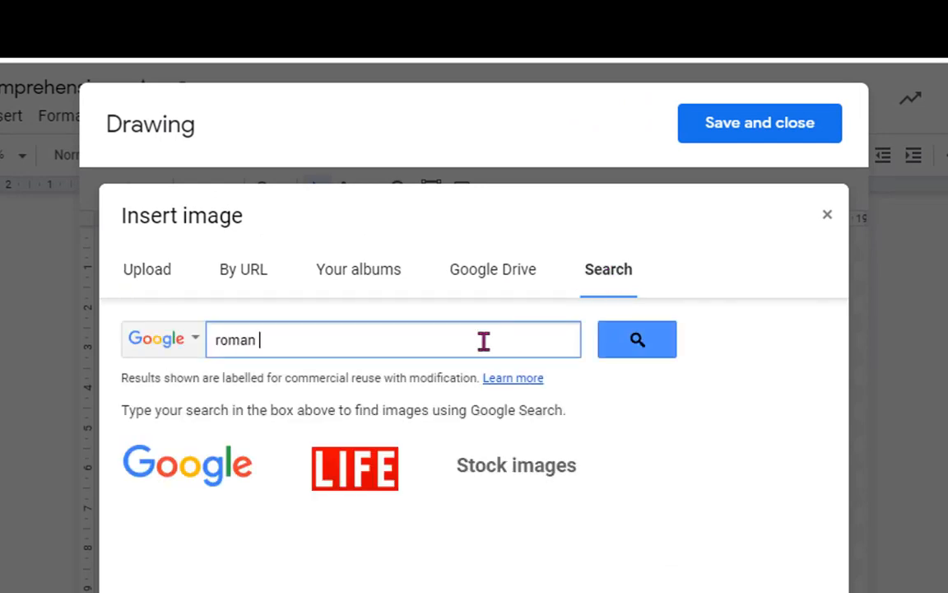
text( soldier)
key(Return)
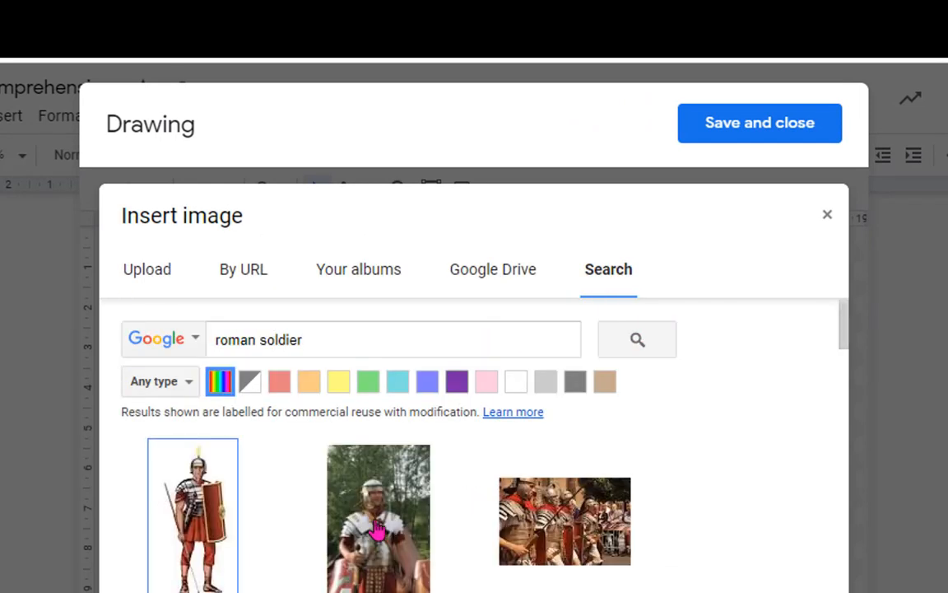
click(177, 465)
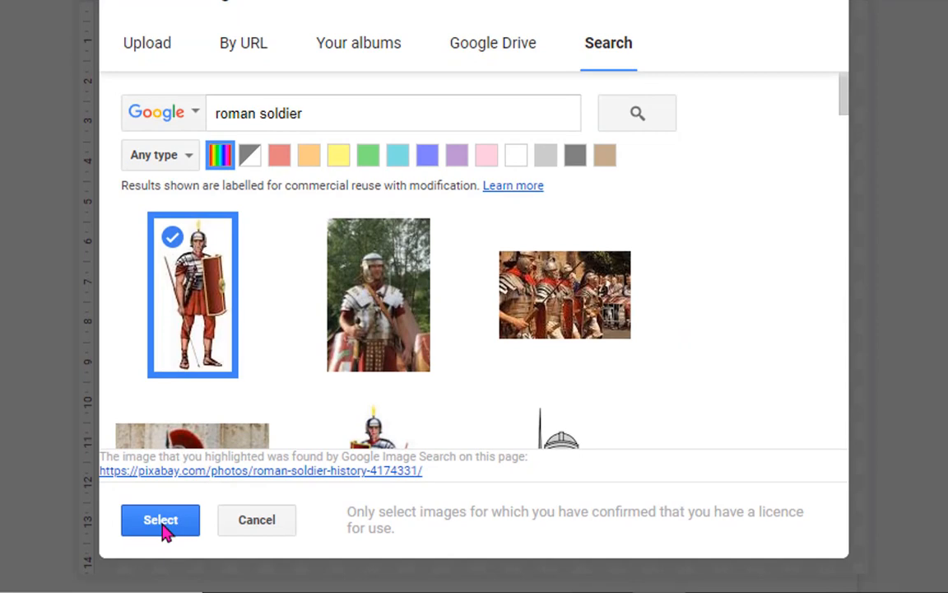
click(161, 519)
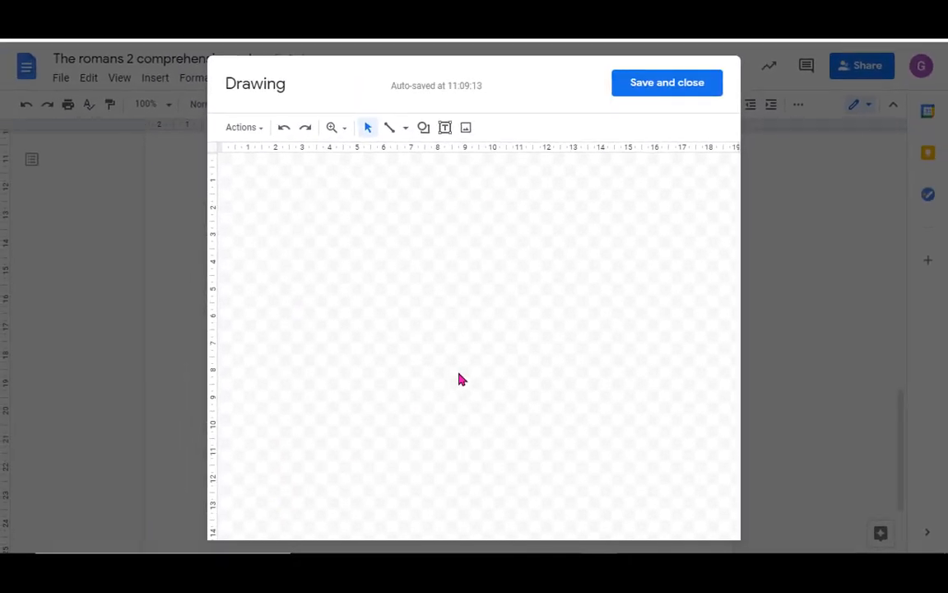
click(499, 349)
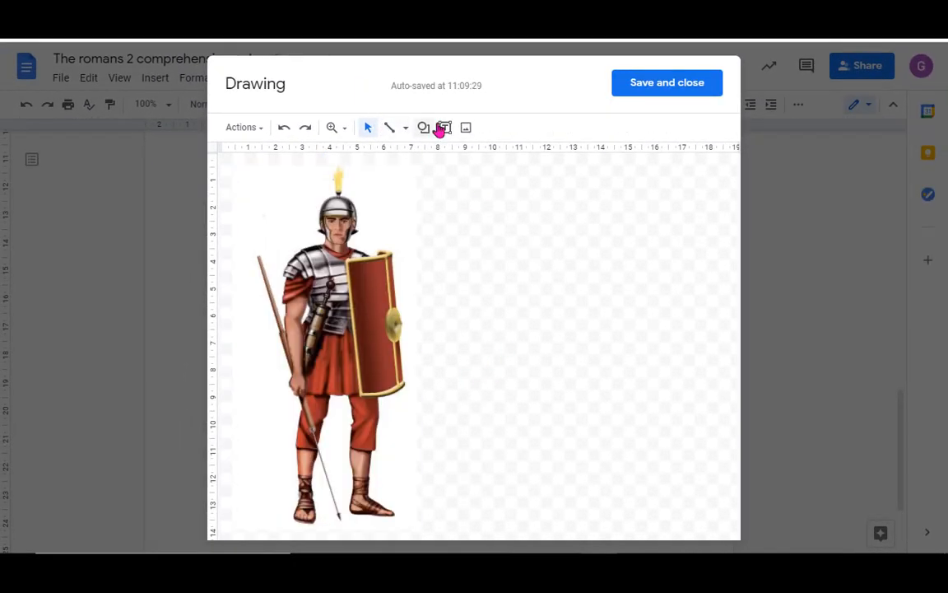
Step: Add a rectangle about 7 cm wide and 2.2 cm tall to the drawing, beside the soldier's shield
click(445, 126)
drag(562, 167, 714, 236)
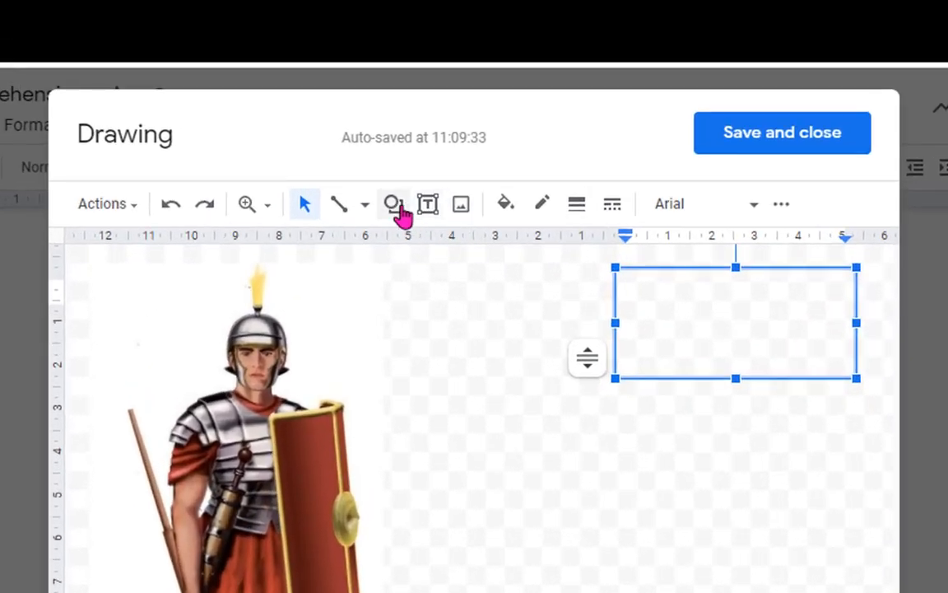
click(394, 204)
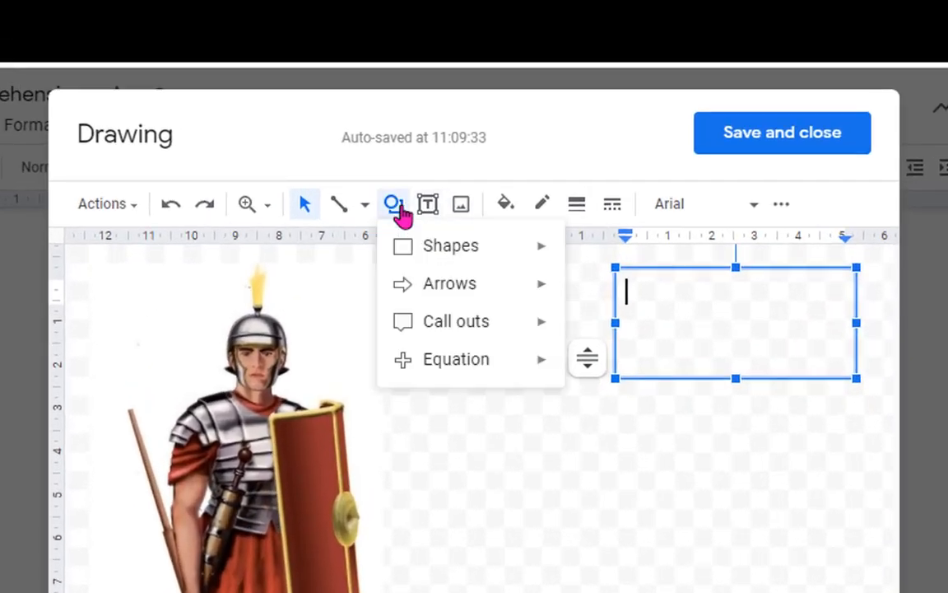
mouse_move(444, 249)
click(583, 256)
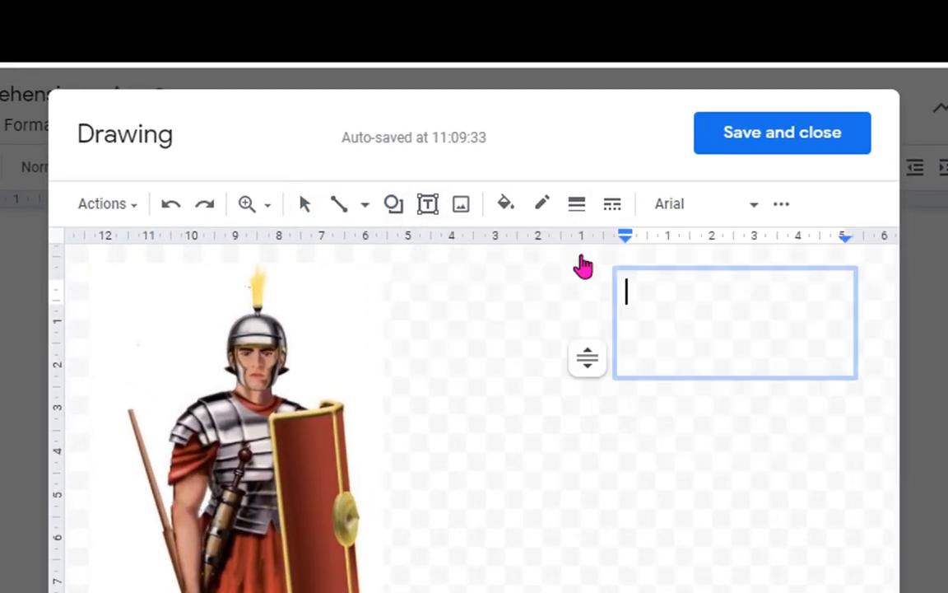
drag(488, 389, 790, 485)
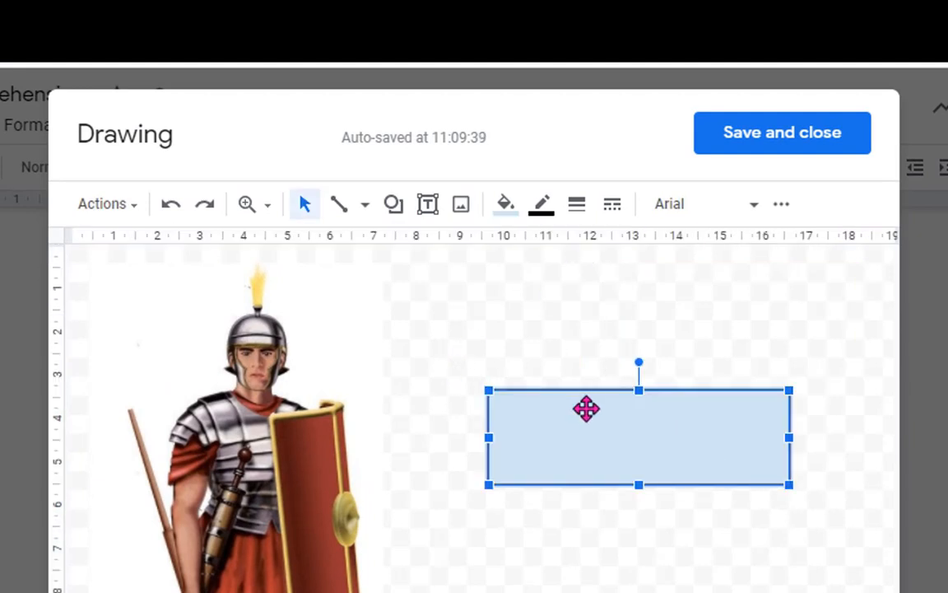
Step: Connect the rectangle's near side to the soldier's helmet with a straight line and colour the line red
click(340, 206)
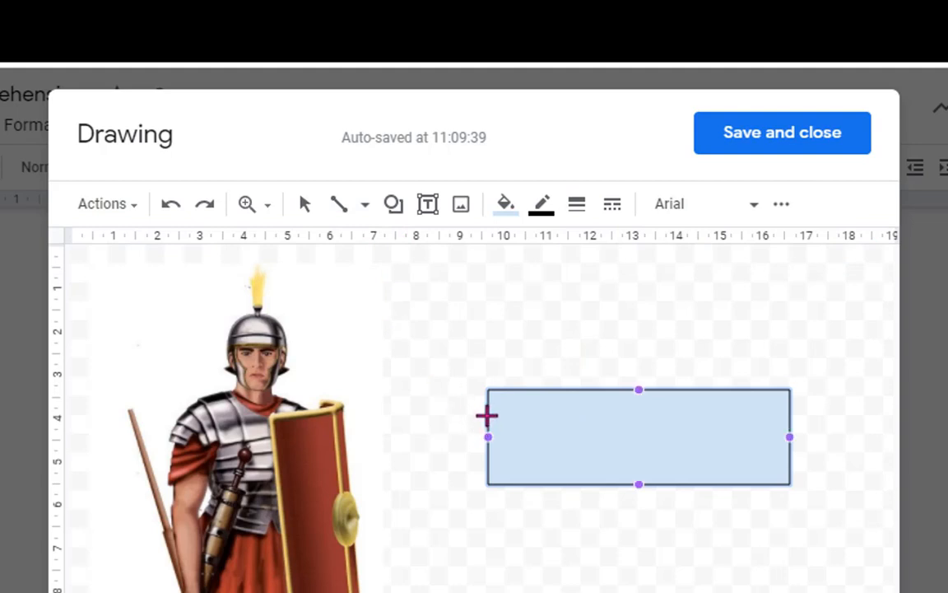
drag(488, 415, 276, 333)
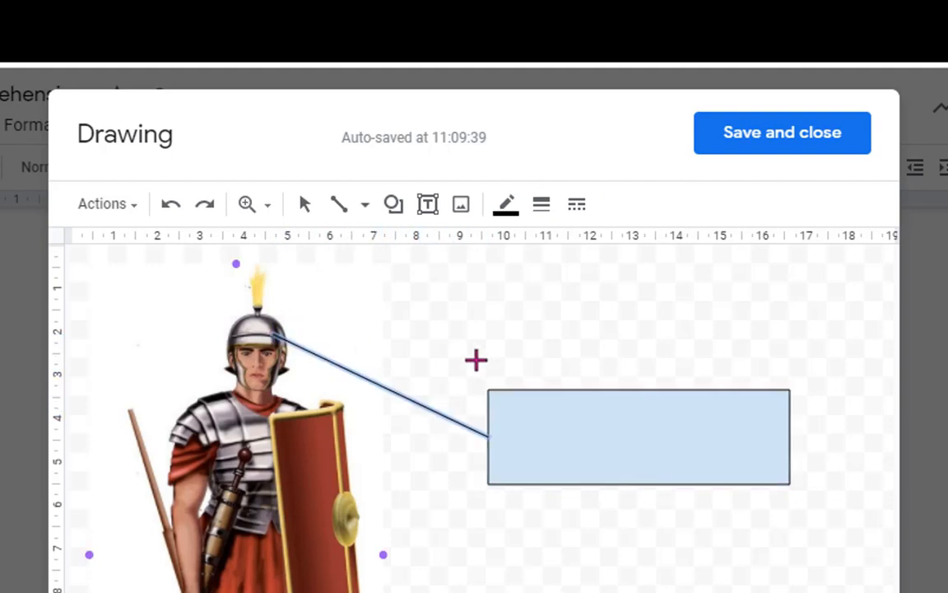
click(364, 205)
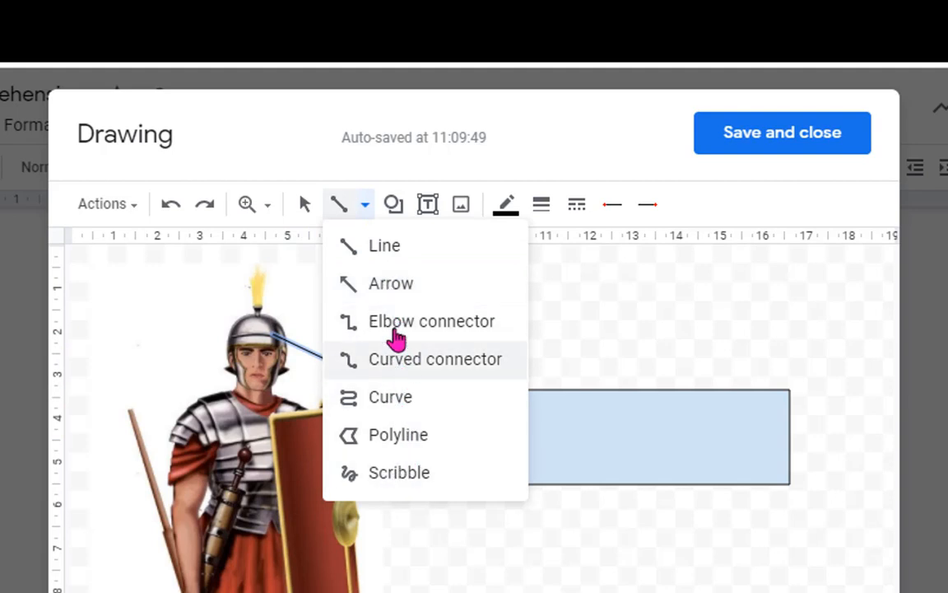
click(509, 208)
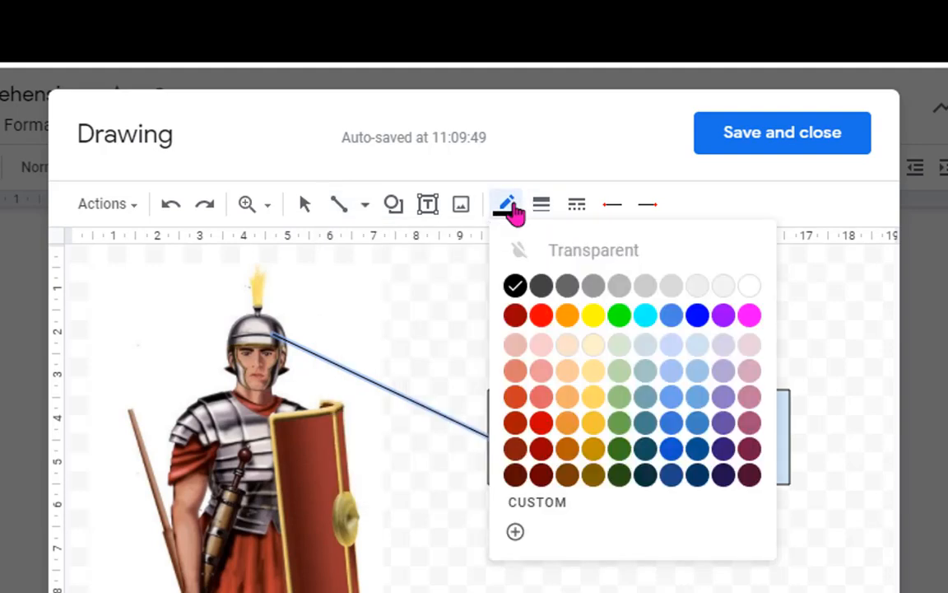
click(542, 323)
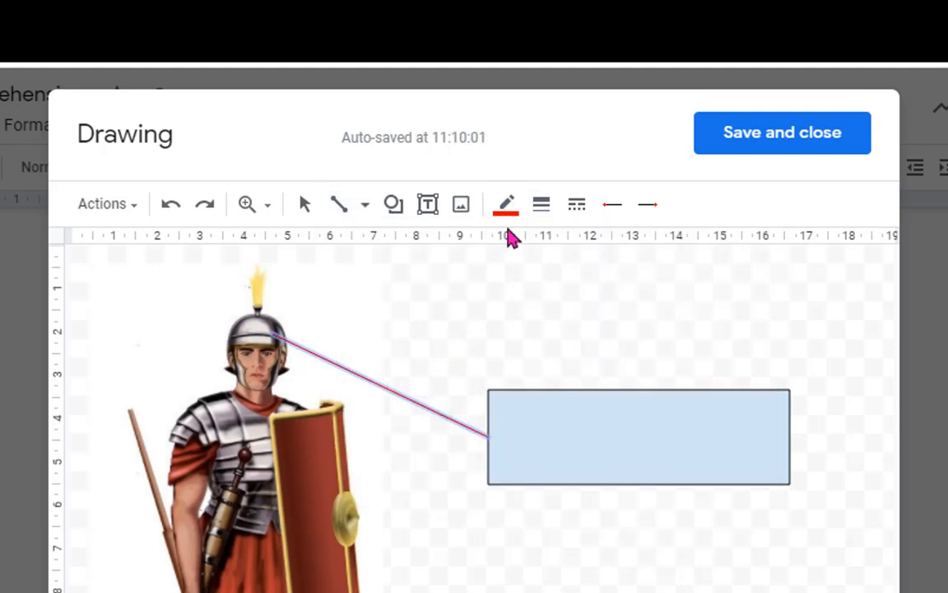
Step: Try a very thick weight on the red helmet line, then make it thin and dotted
click(541, 208)
click(586, 451)
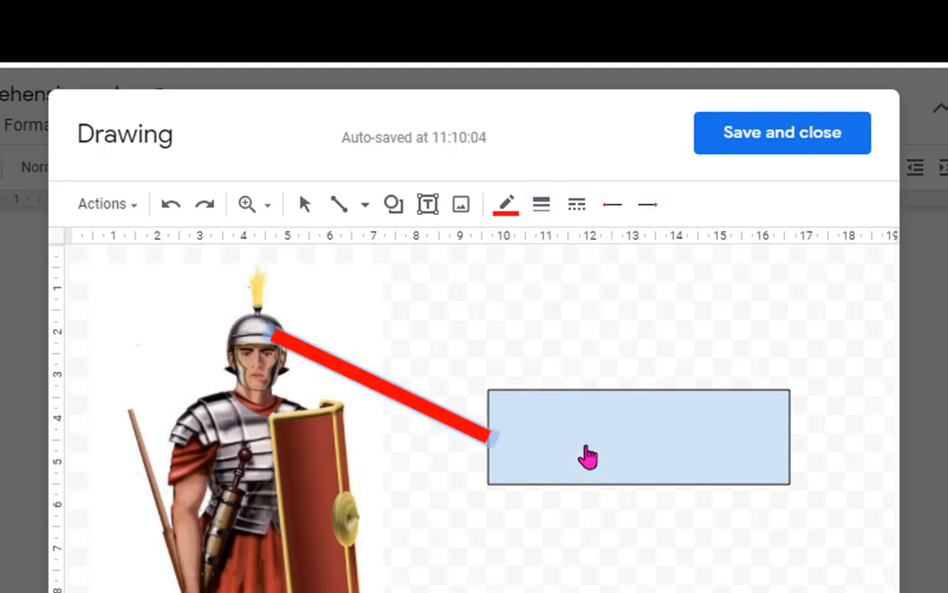
click(540, 208)
click(612, 301)
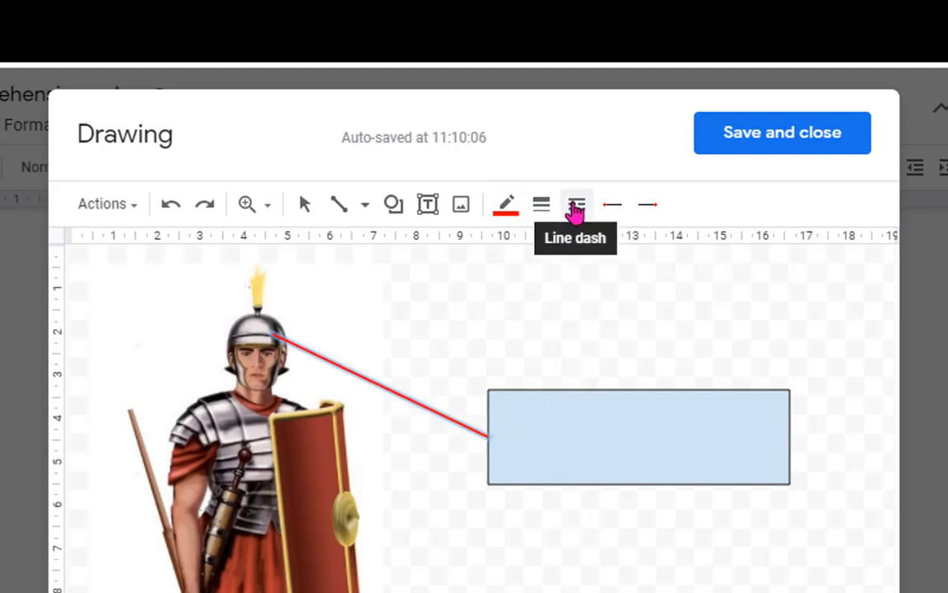
click(575, 210)
click(609, 279)
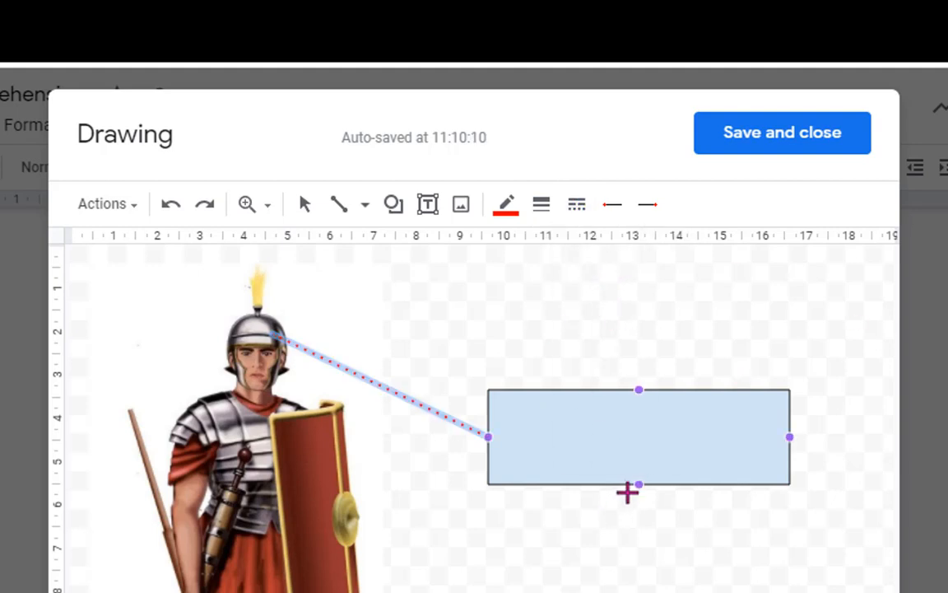
click(366, 207)
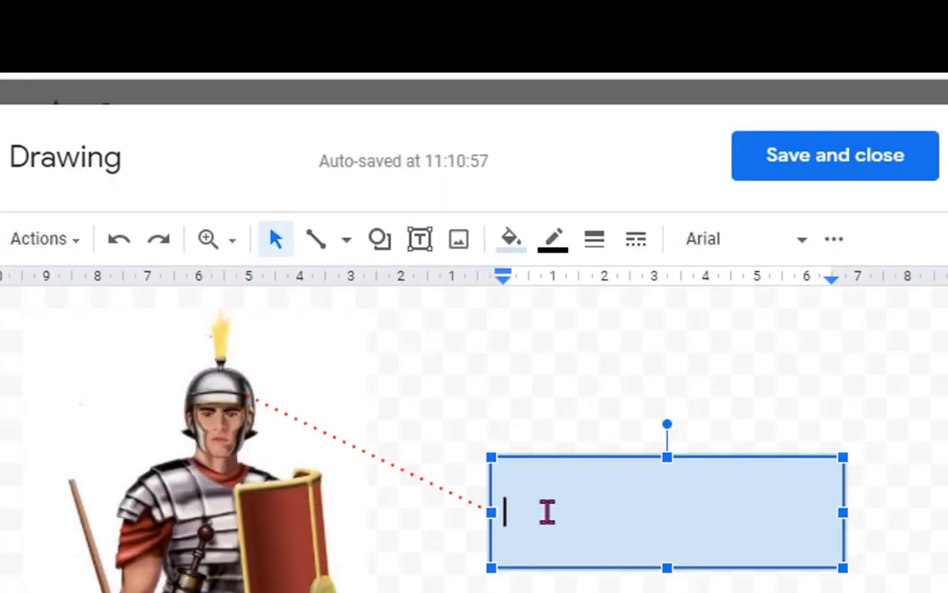
Step: Try out sample text inside the rectangle beside the soldier and erase it
text(ssaasfas)
key(BackSpace)
key(BackSpace)
key(BackSpace)
key(BackSpace)
key(BackSpace)
key(BackSpace)
key(BackSpace)
key(BackSpace)
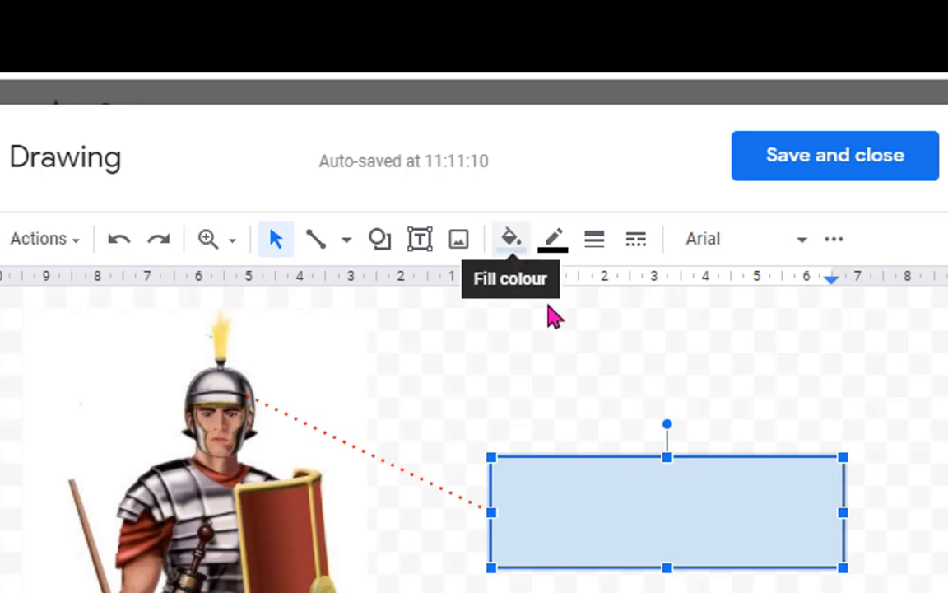
Step: Try a red fill on the rectangle, and change its fill to a light blue
click(510, 244)
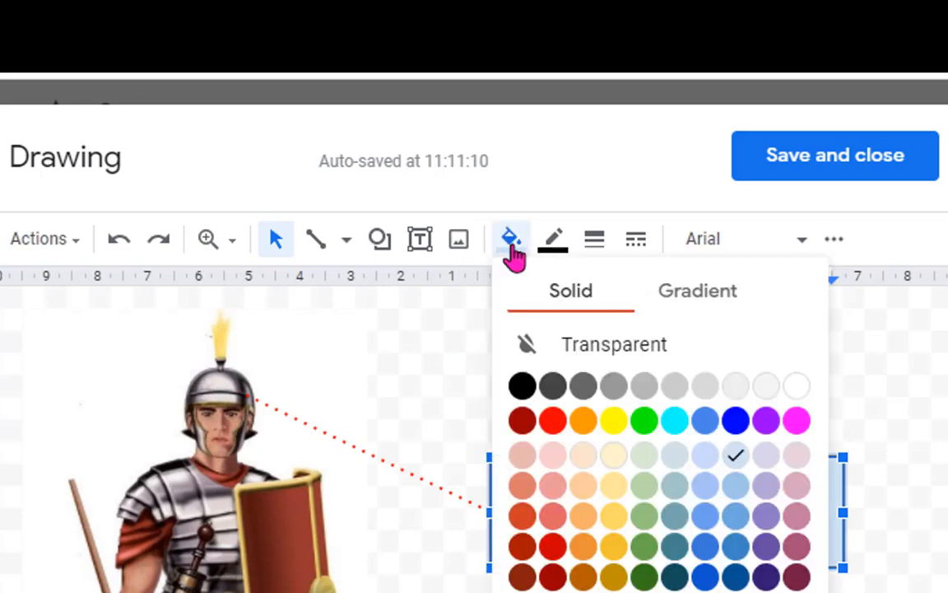
click(553, 421)
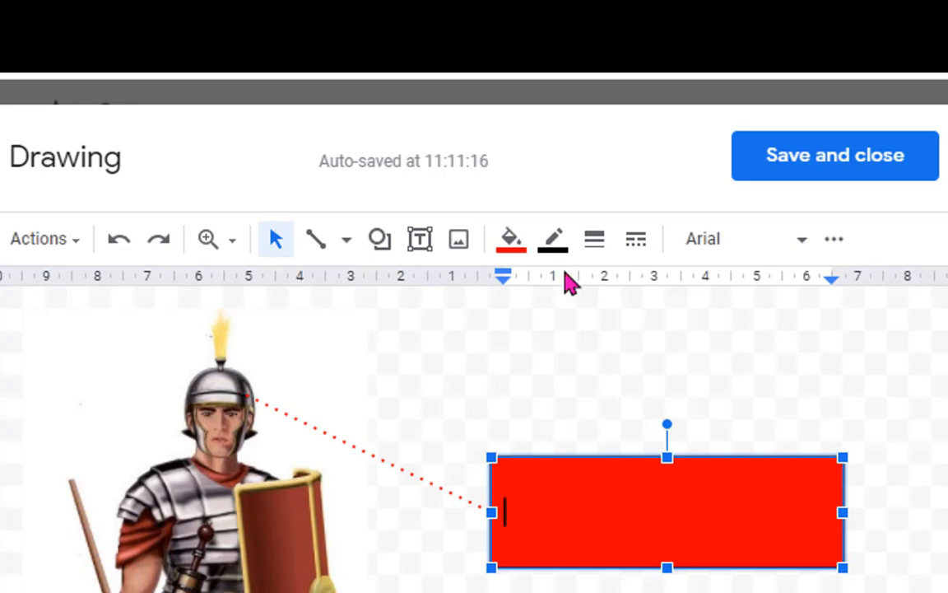
click(513, 246)
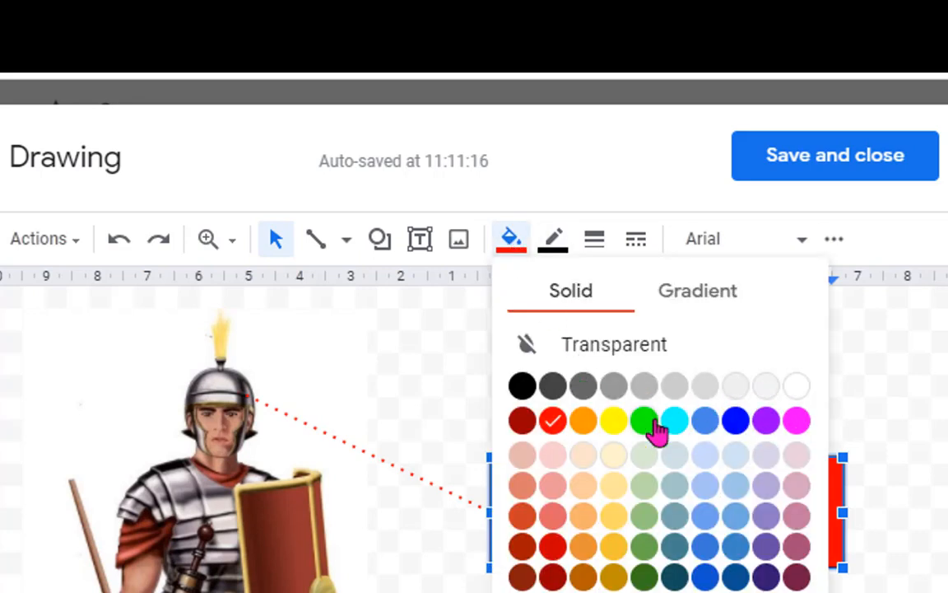
click(704, 461)
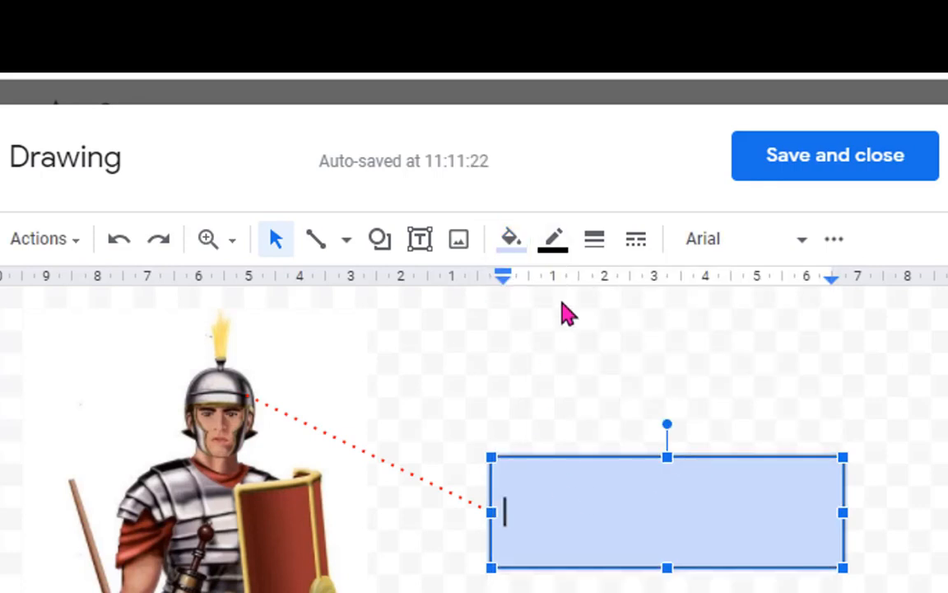
click(367, 210)
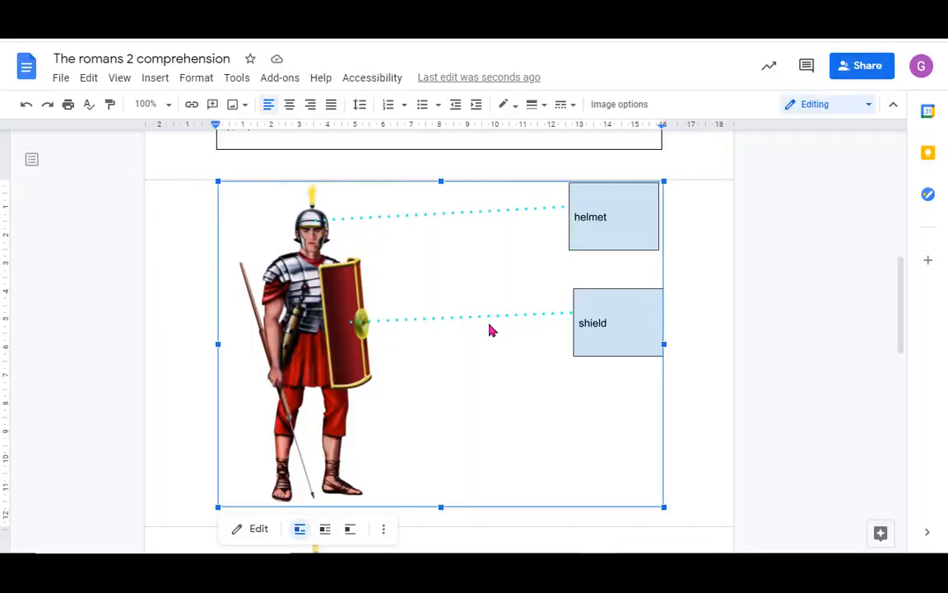
scroll(700, 328, up, 6)
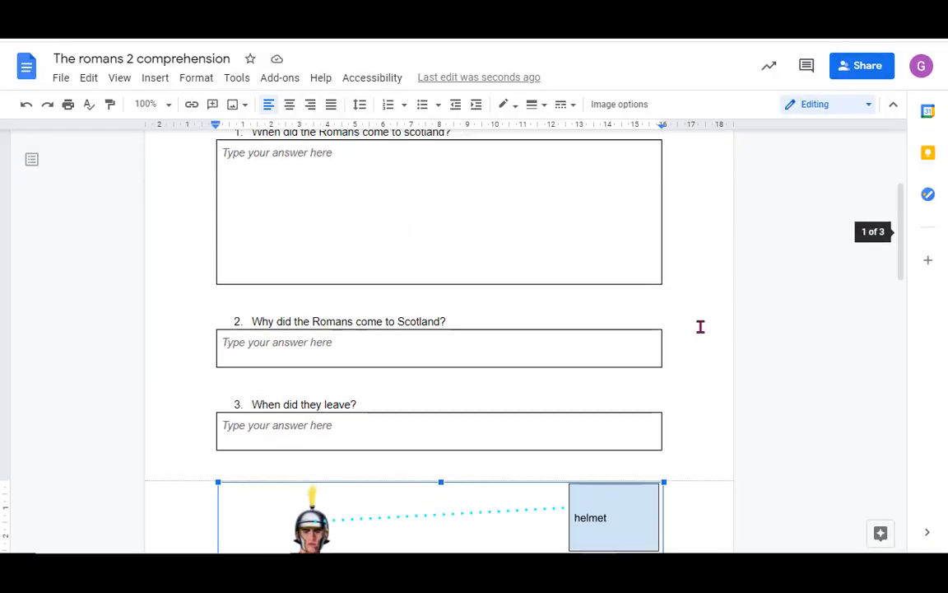
scroll(701, 327, down, 2)
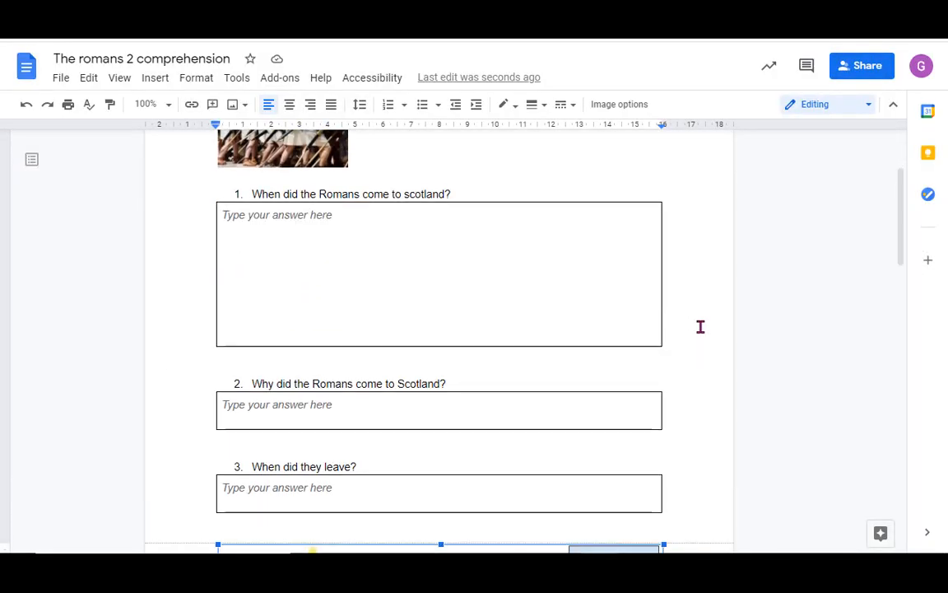
scroll(700, 327, up, 1)
scroll(485, 339, down, 5)
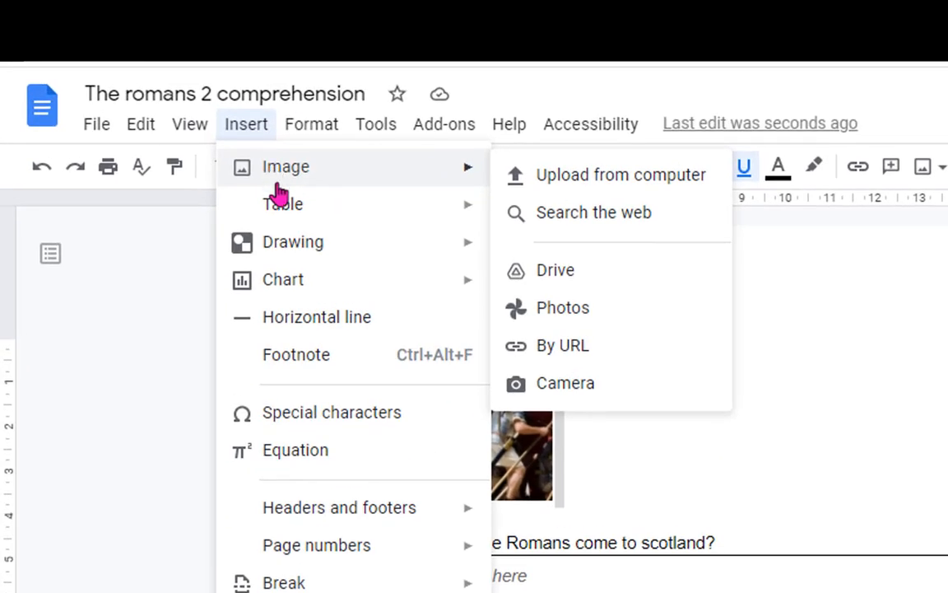
mouse_move(280, 210)
mouse_move(290, 253)
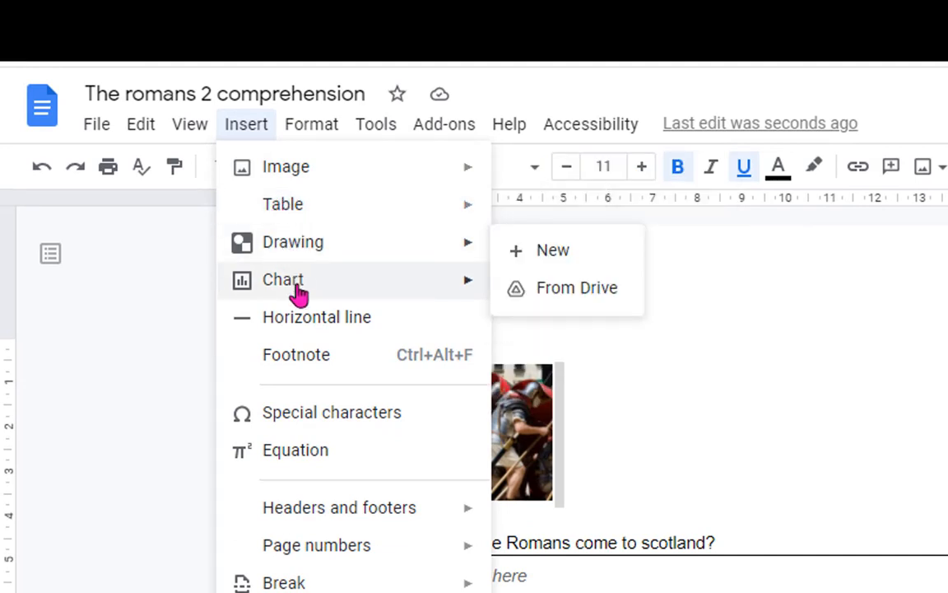
mouse_move(298, 288)
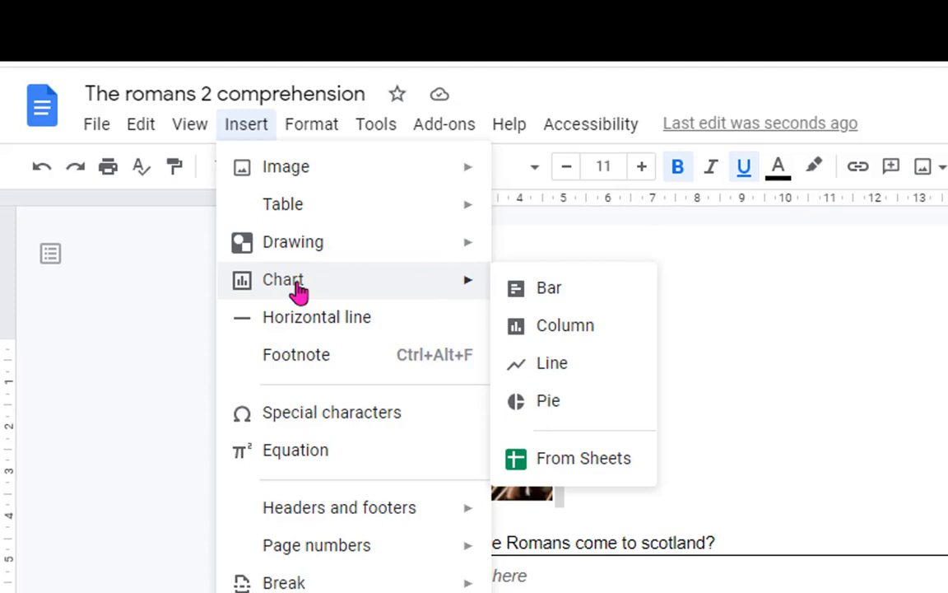